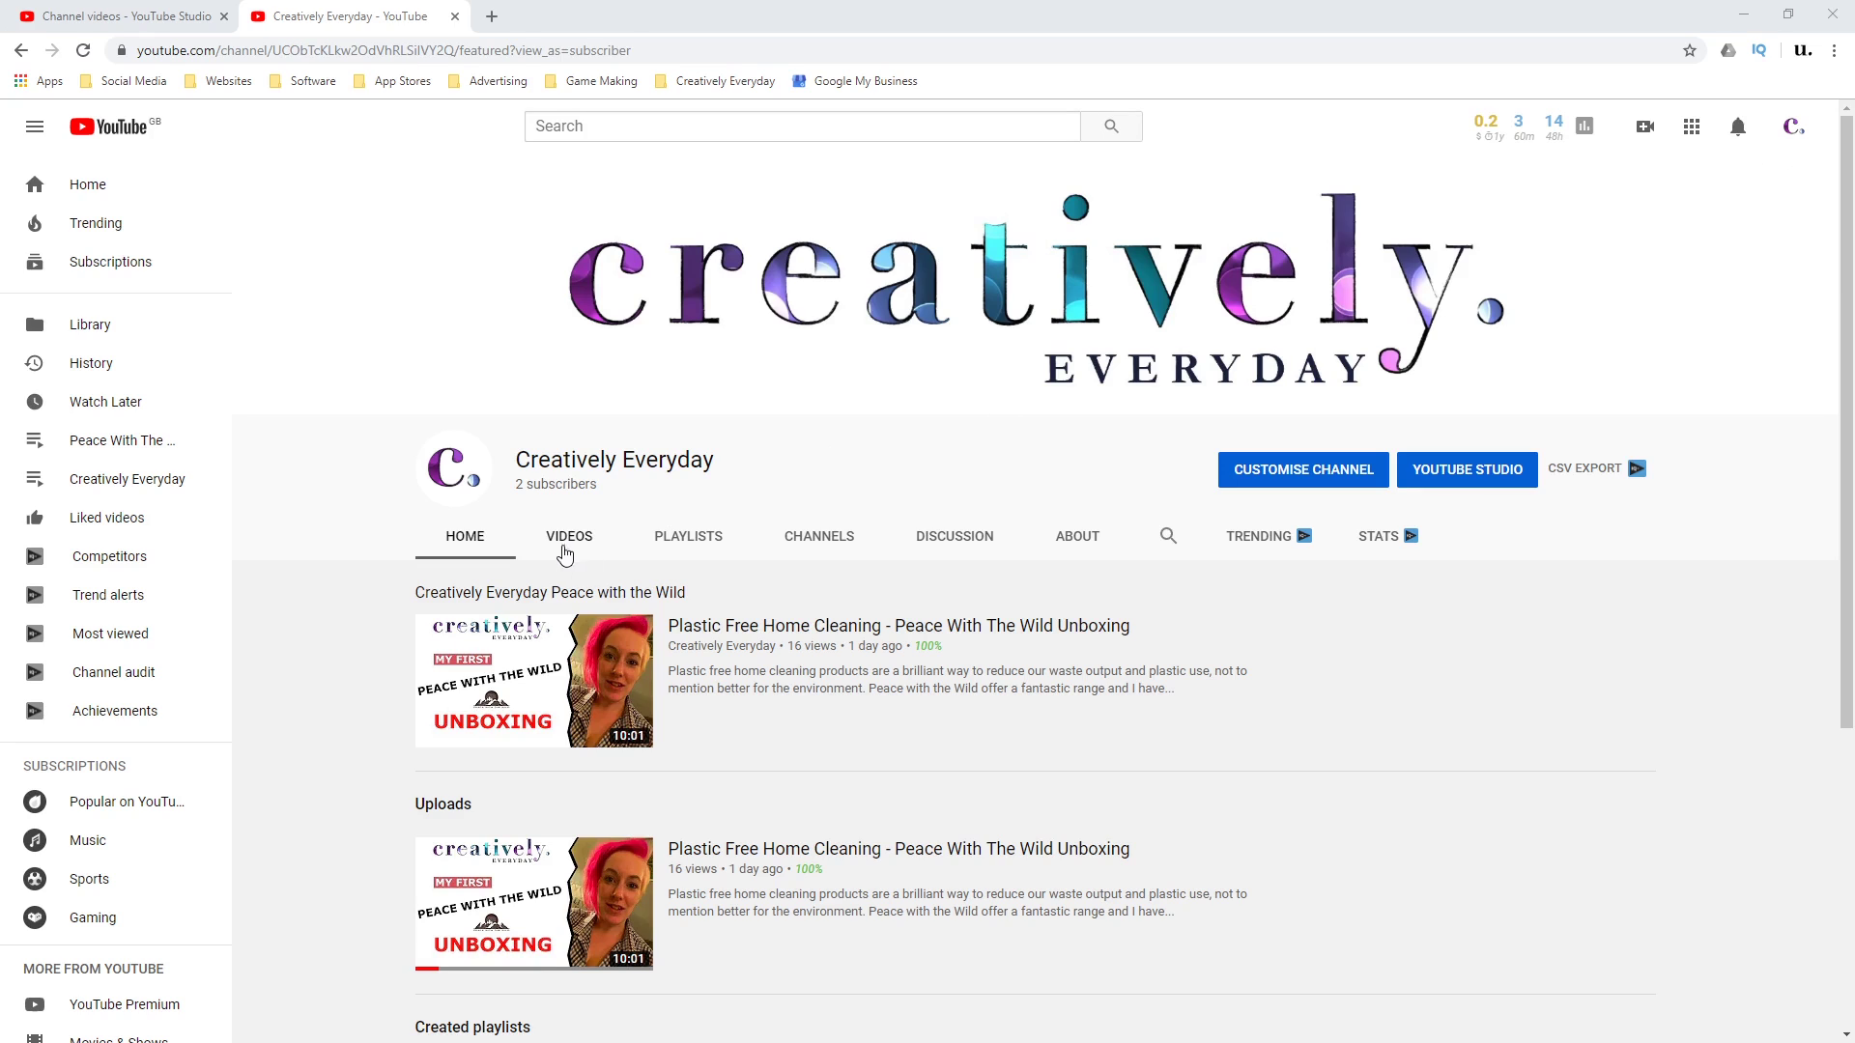
Check which channels Creatively Everyday features, then return to its home page
{"action": "left_click", "coordinate": [824, 544]}
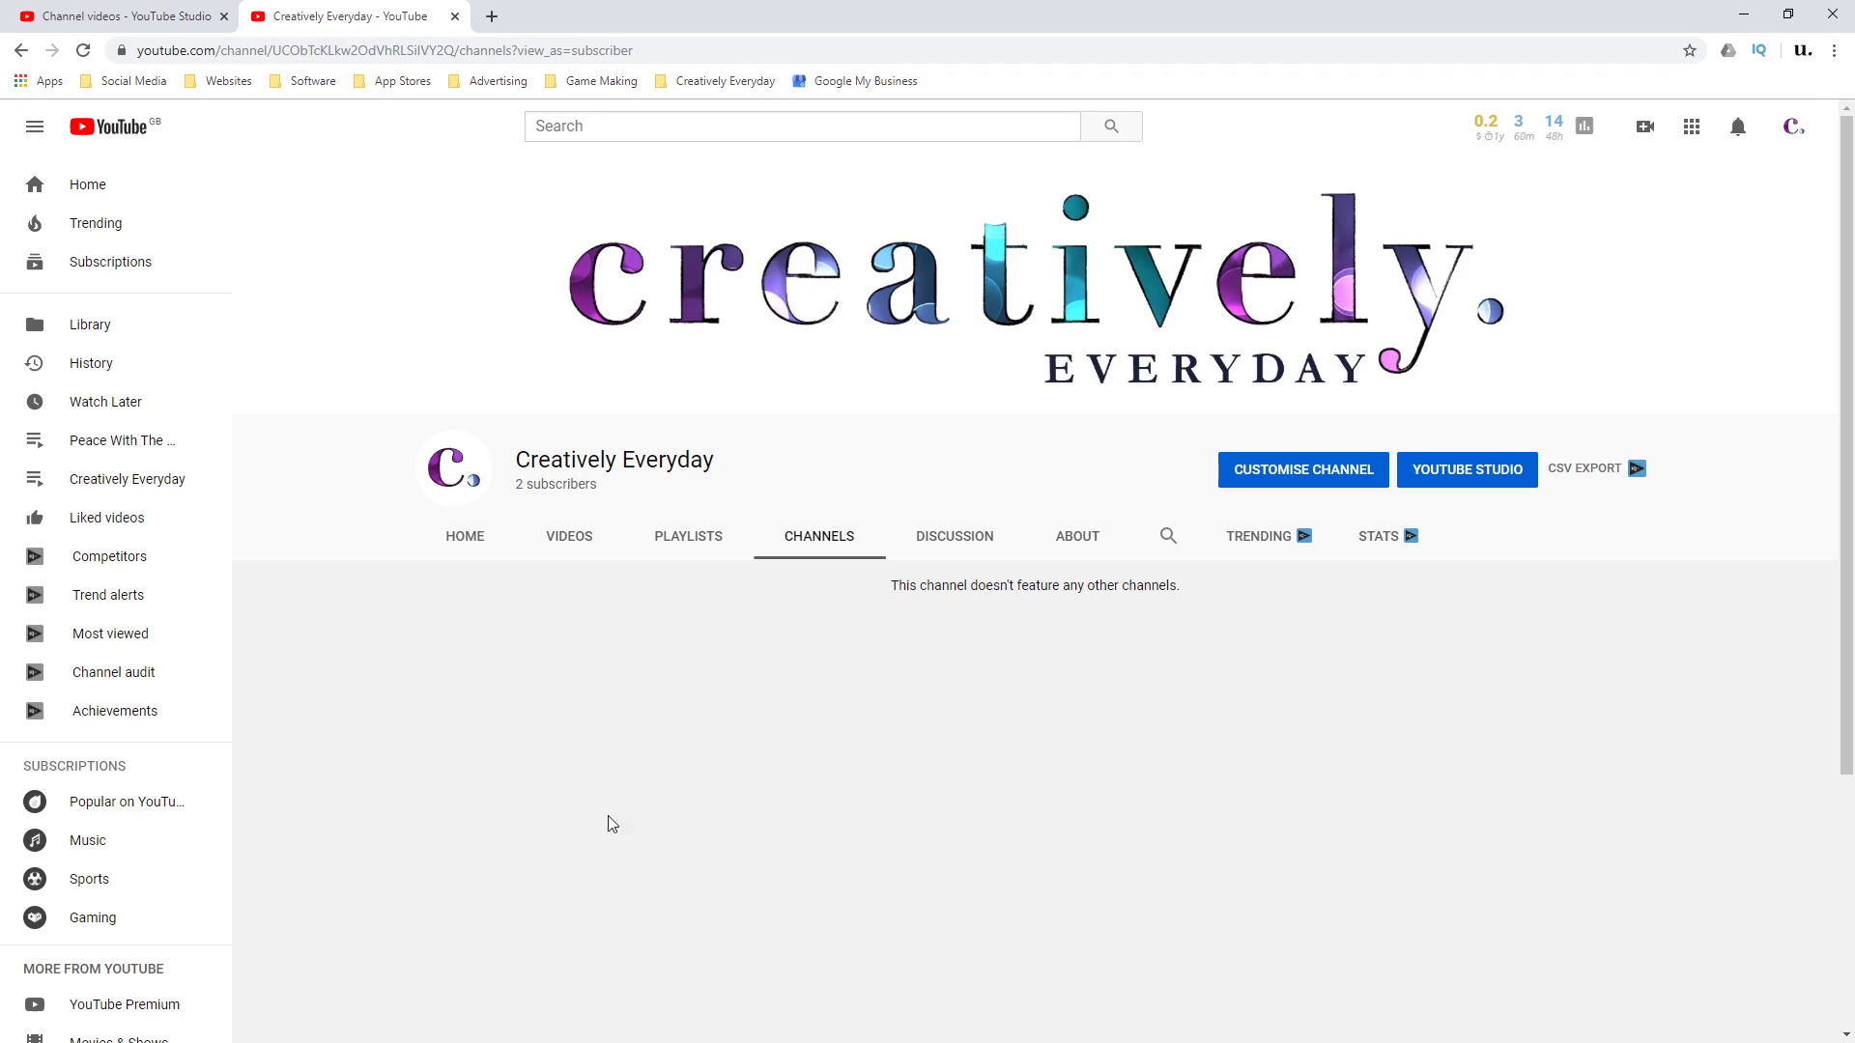
{"action": "left_click", "coordinate": [478, 539]}
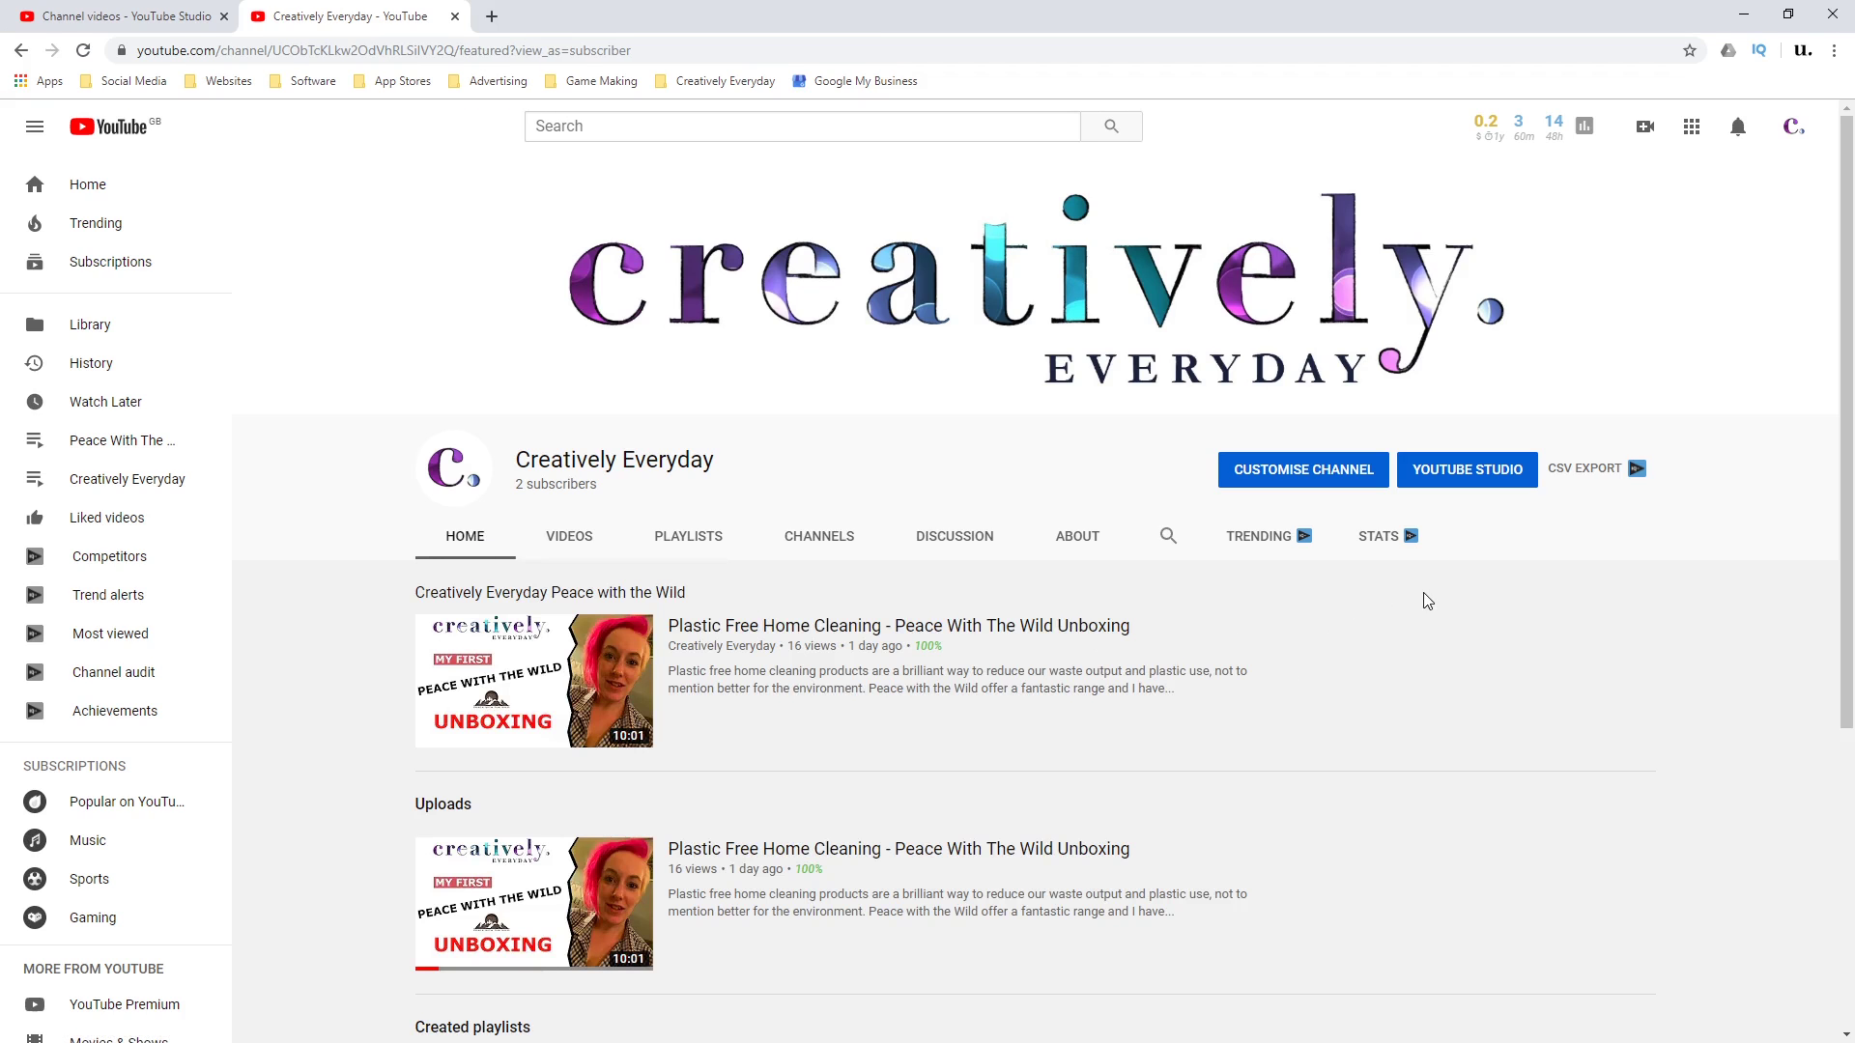
{"action": "scroll", "coordinate": [1583, 640], "scroll_direction": "down", "scroll_amount": 5}
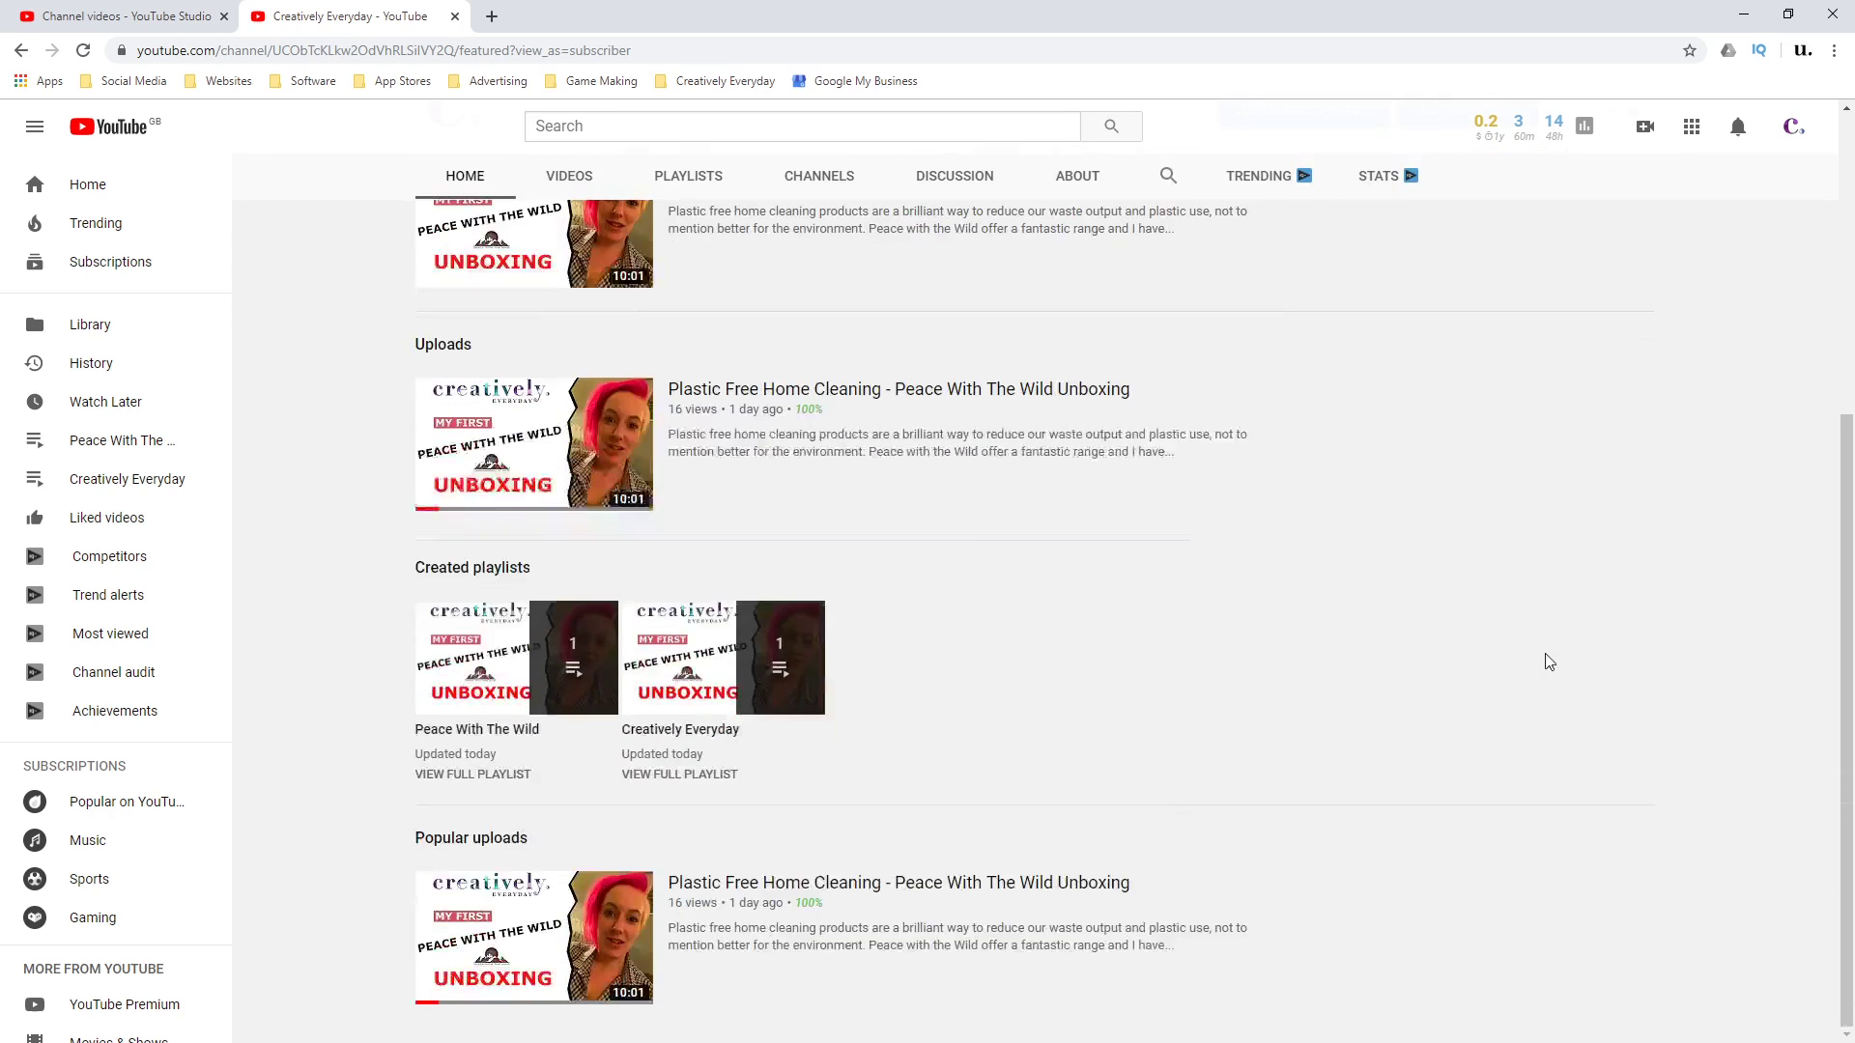
{"action": "scroll", "coordinate": [1545, 654], "scroll_direction": "up", "scroll_amount": 5}
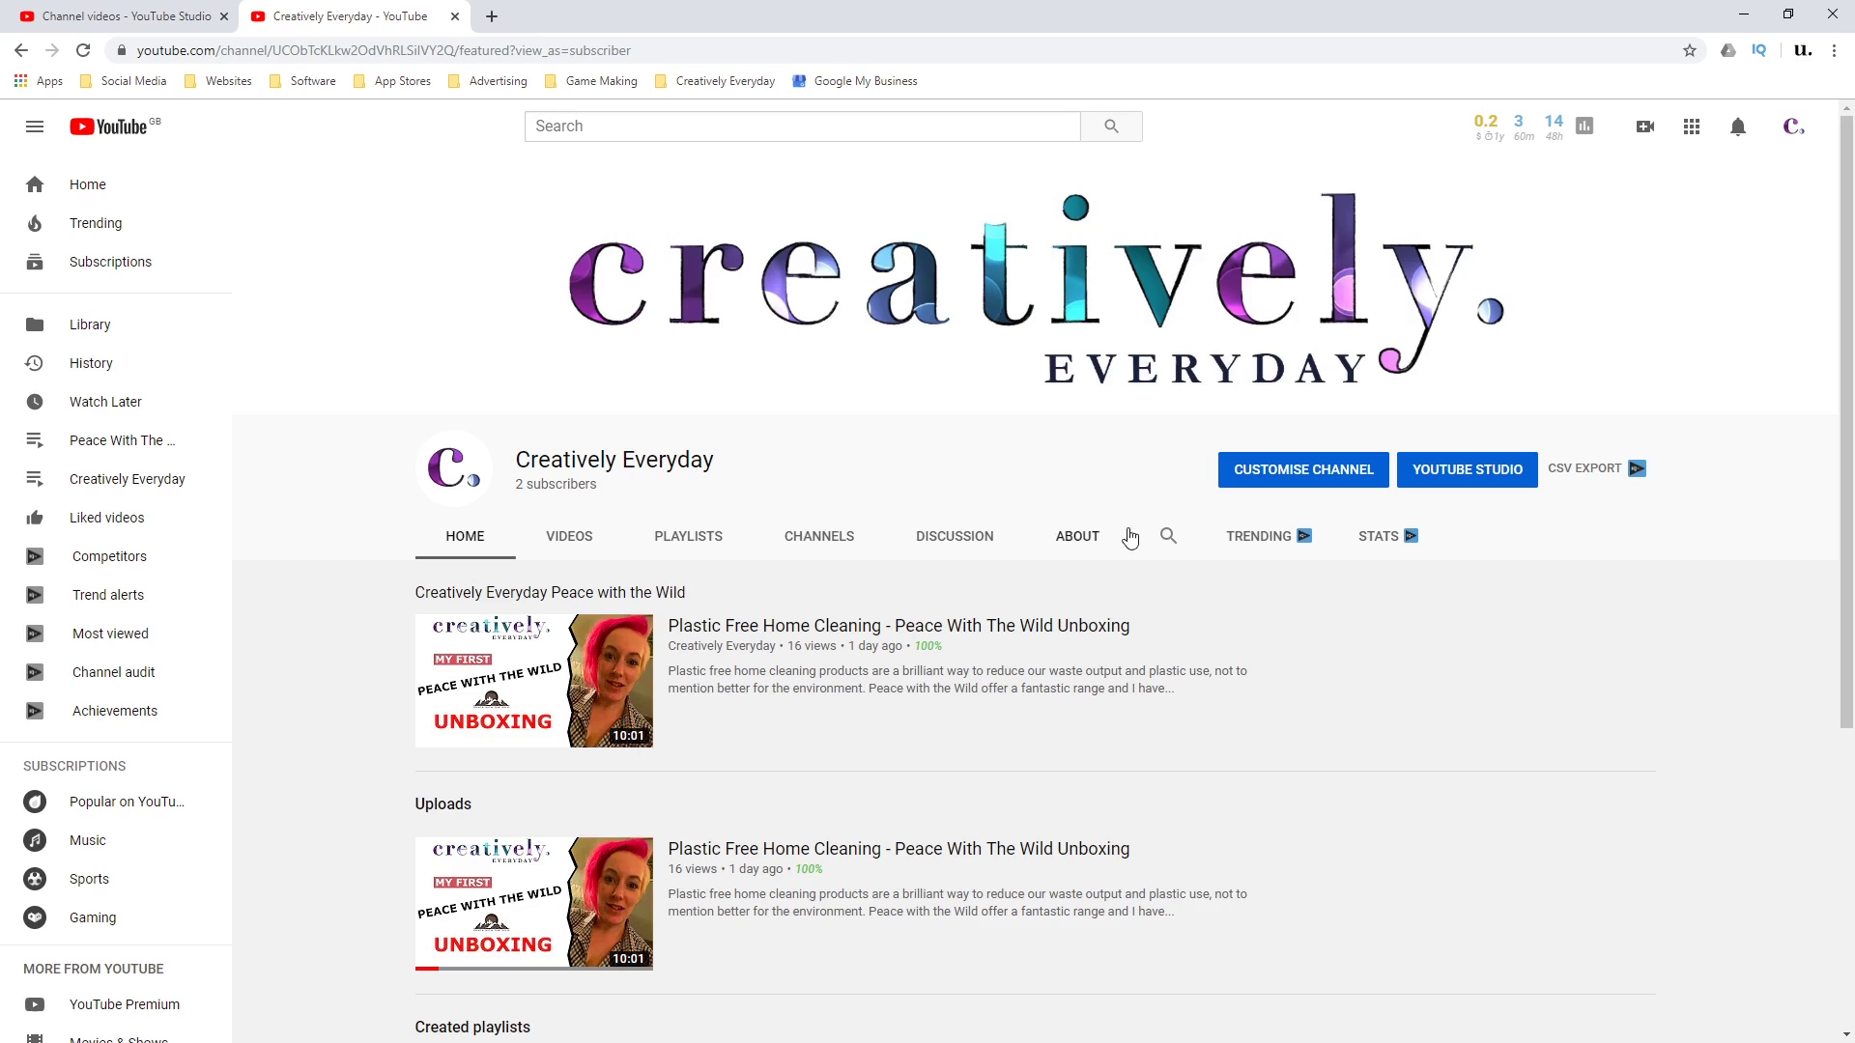
Enter the channel customisation layout and locate the empty Featured channels section
{"action": "left_click", "coordinate": [1306, 473]}
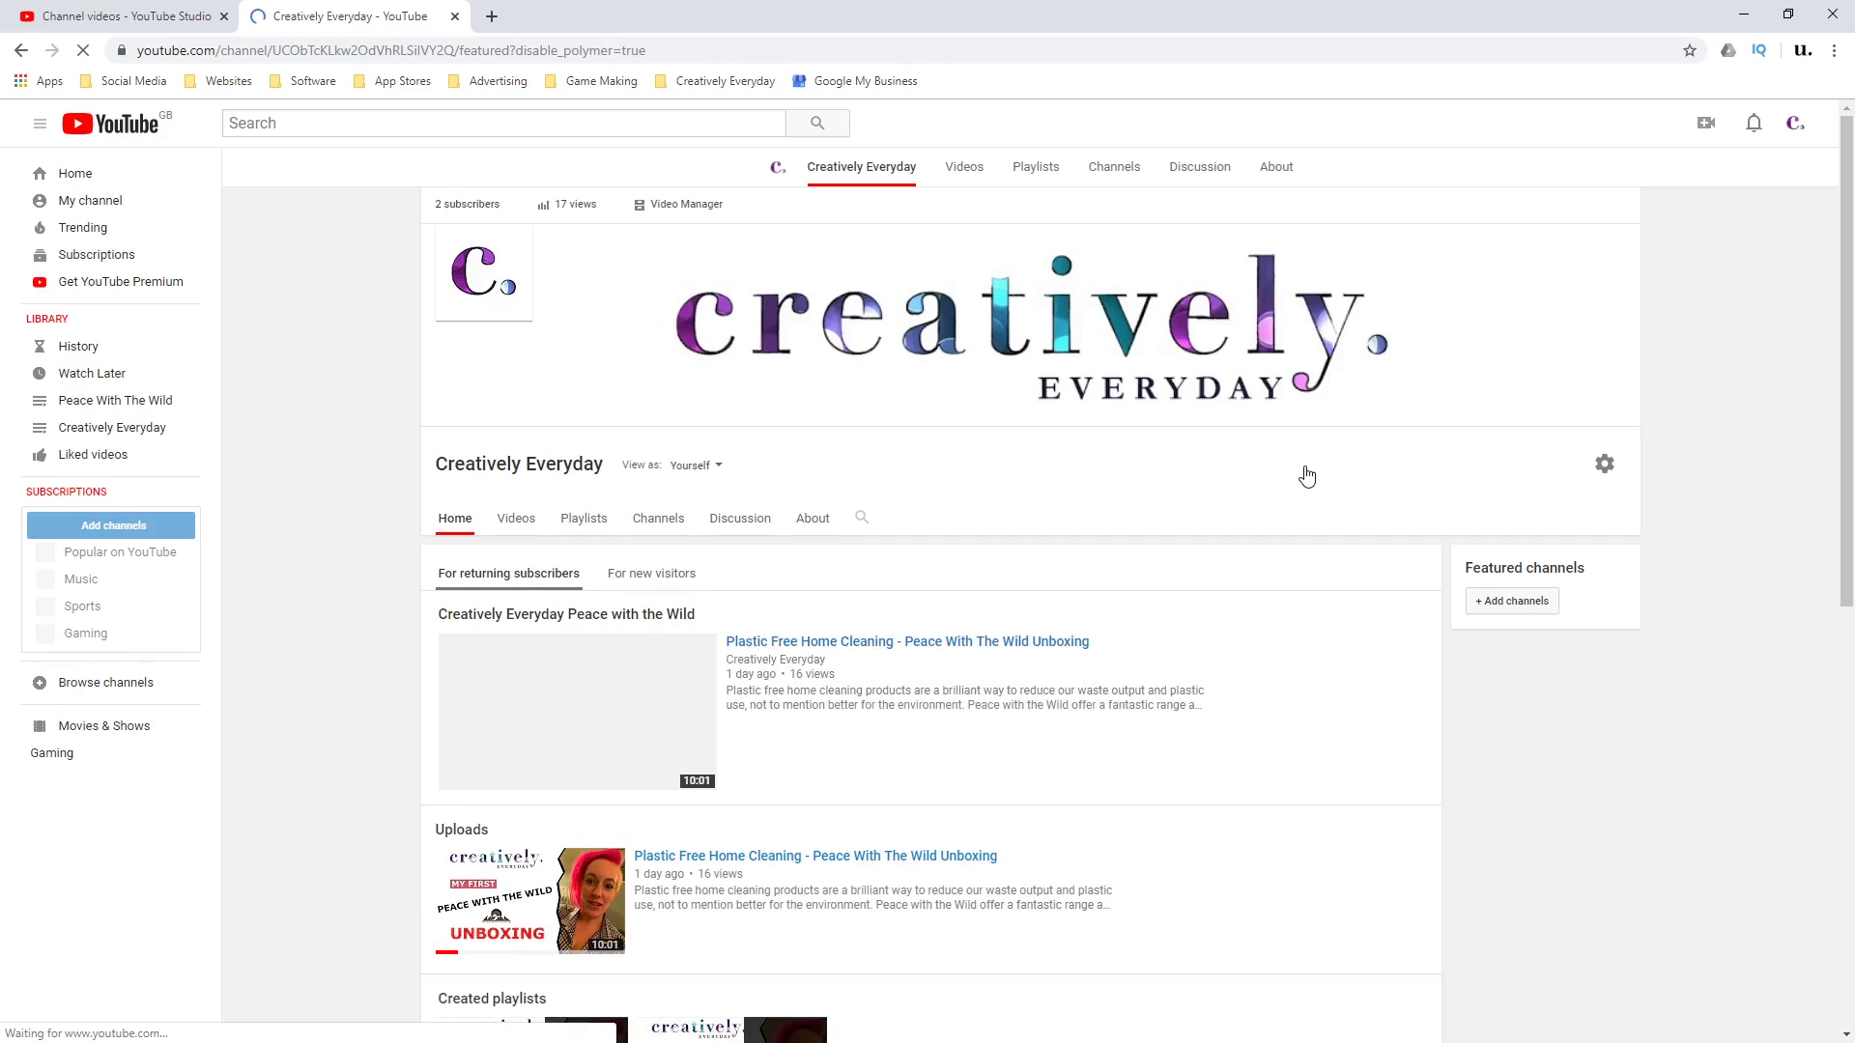
{"action": "scroll", "coordinate": [621, 615], "scroll_direction": "down", "scroll_amount": 5}
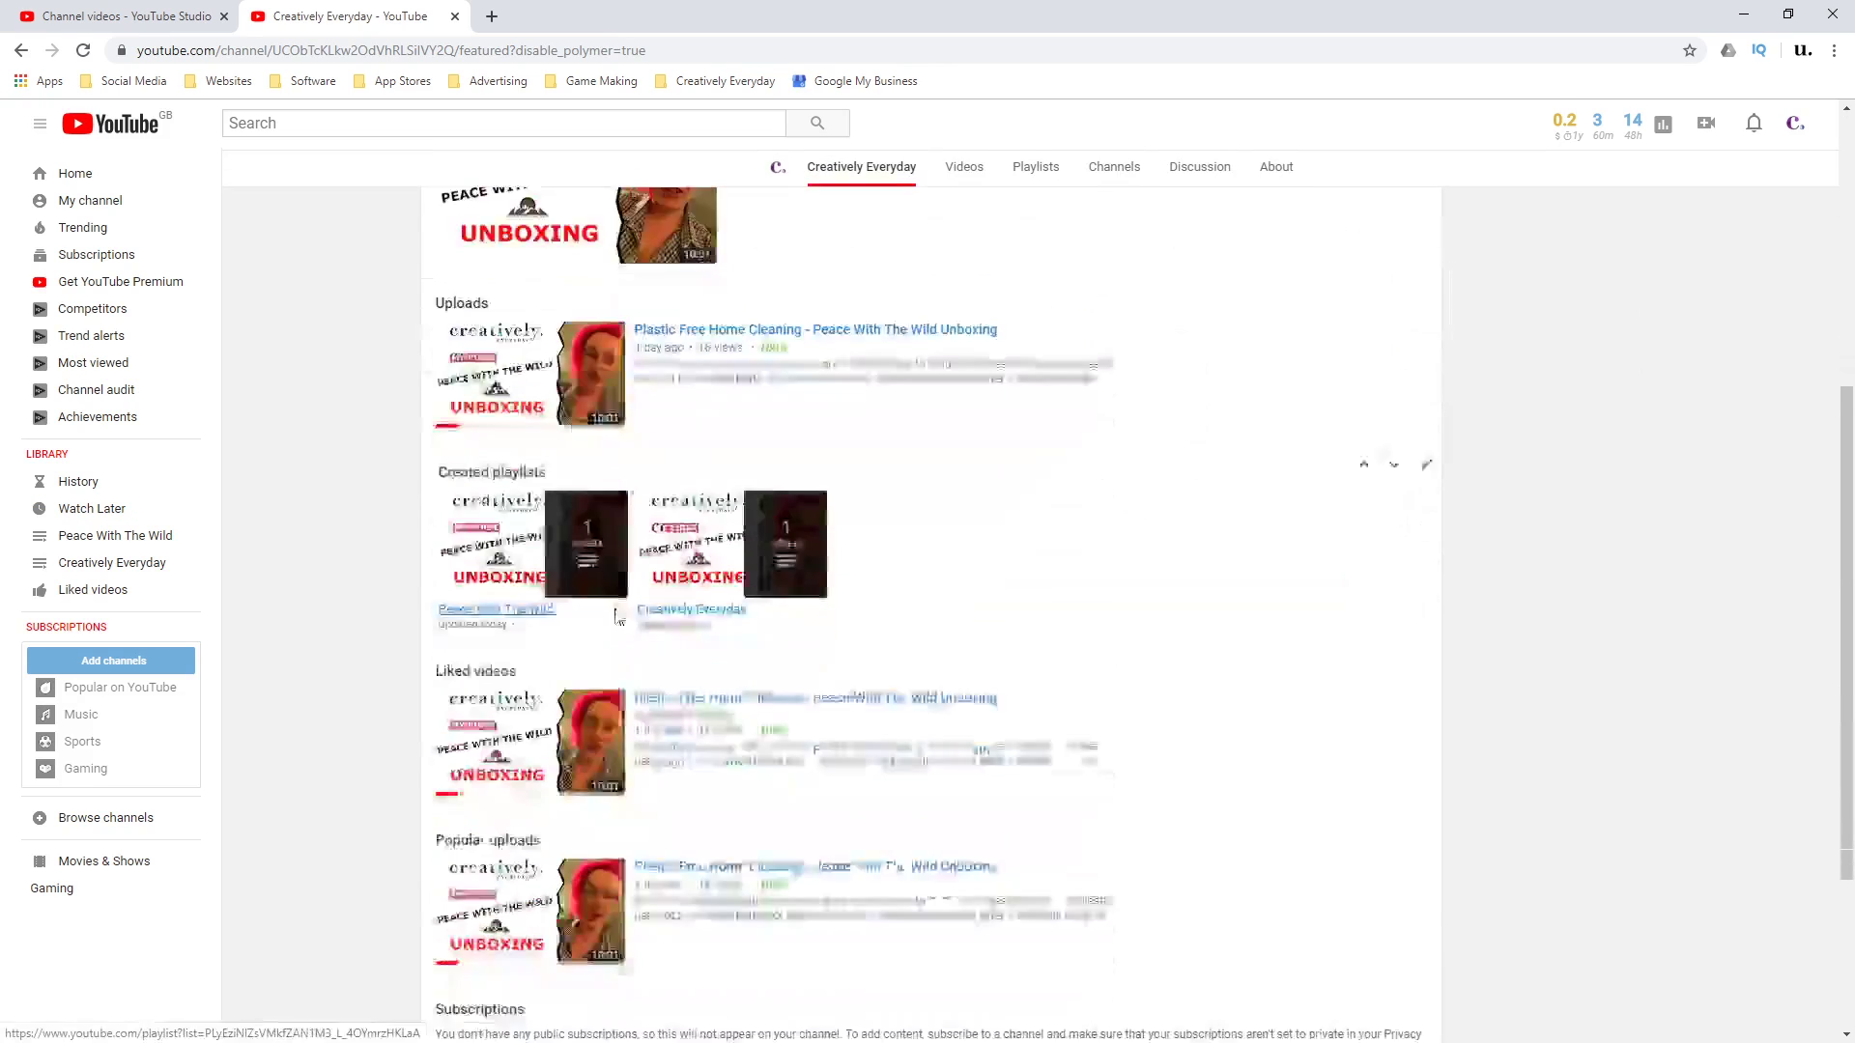
{"action": "scroll", "coordinate": [621, 615], "scroll_direction": "down", "scroll_amount": 2}
{"action": "scroll", "coordinate": [619, 618], "scroll_direction": "up", "scroll_amount": 3}
{"action": "scroll", "coordinate": [609, 626], "scroll_direction": "up", "scroll_amount": 4}
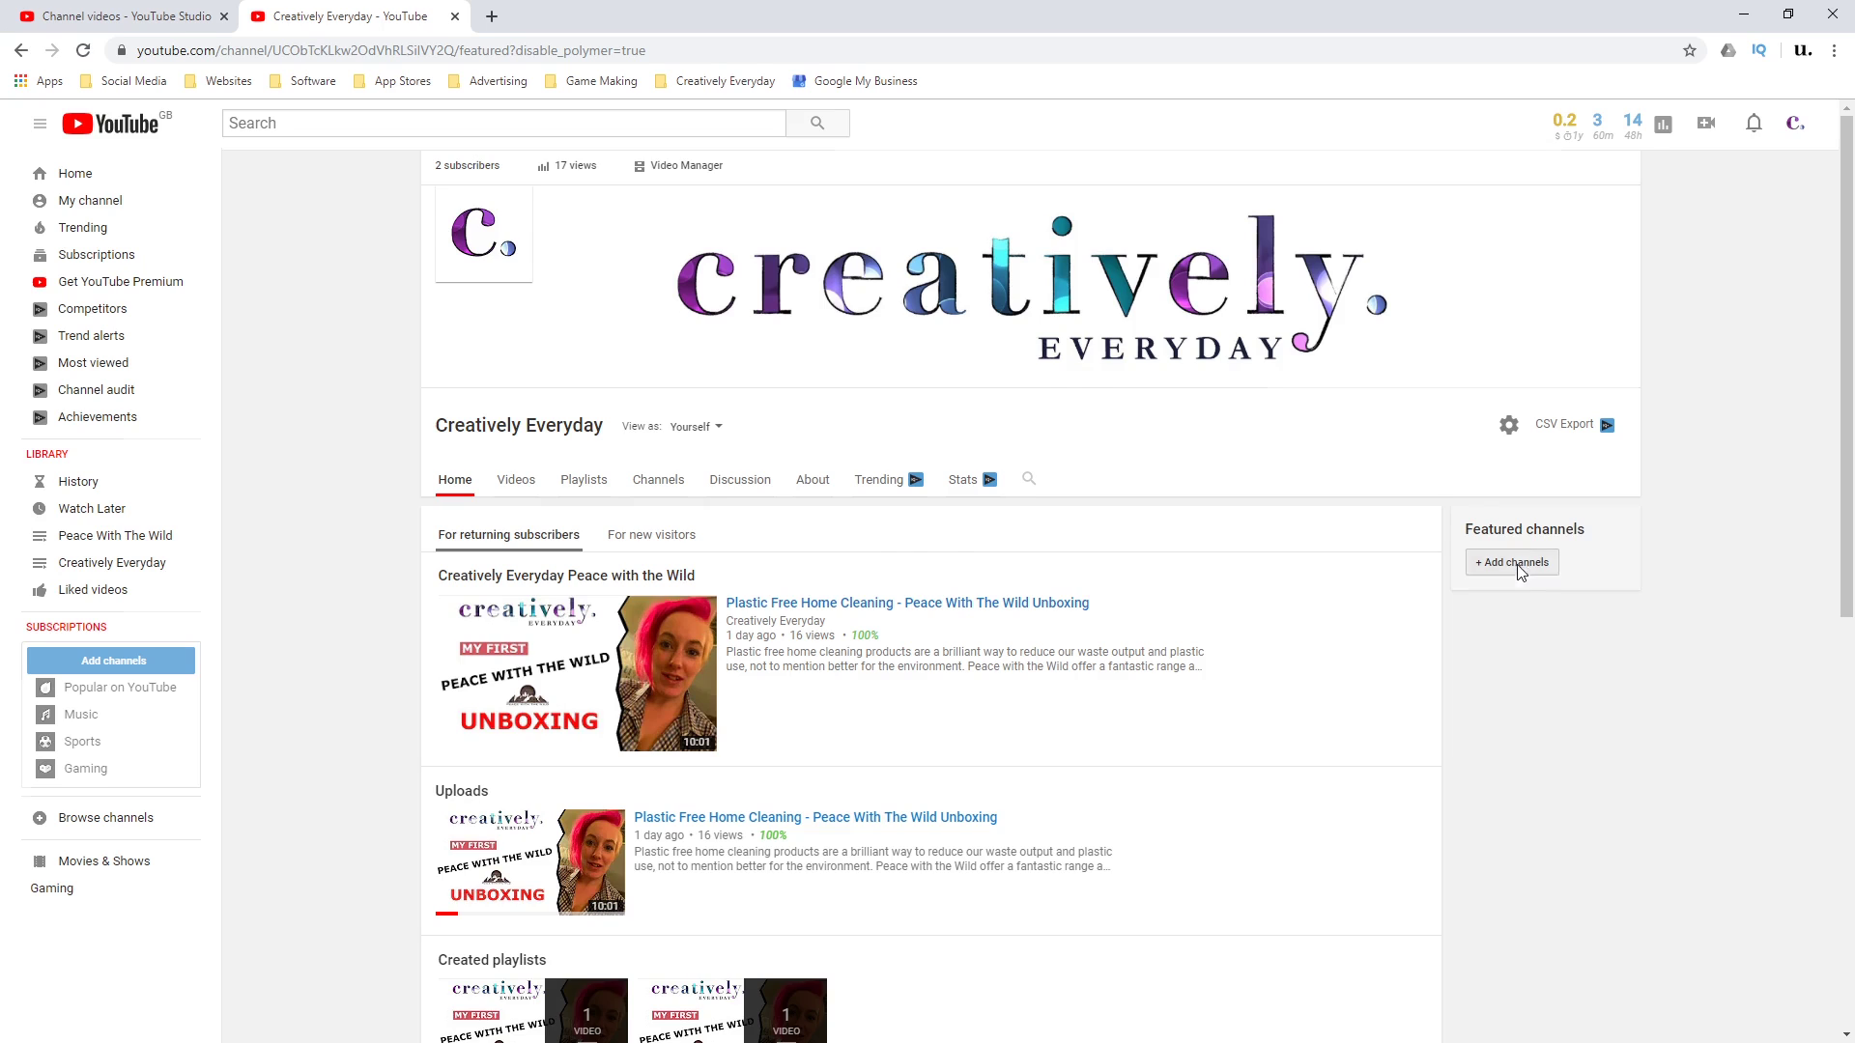
Start adding featured channels and select the Ubitronics channel address without parameters
{"action": "left_click", "coordinate": [1514, 565]}
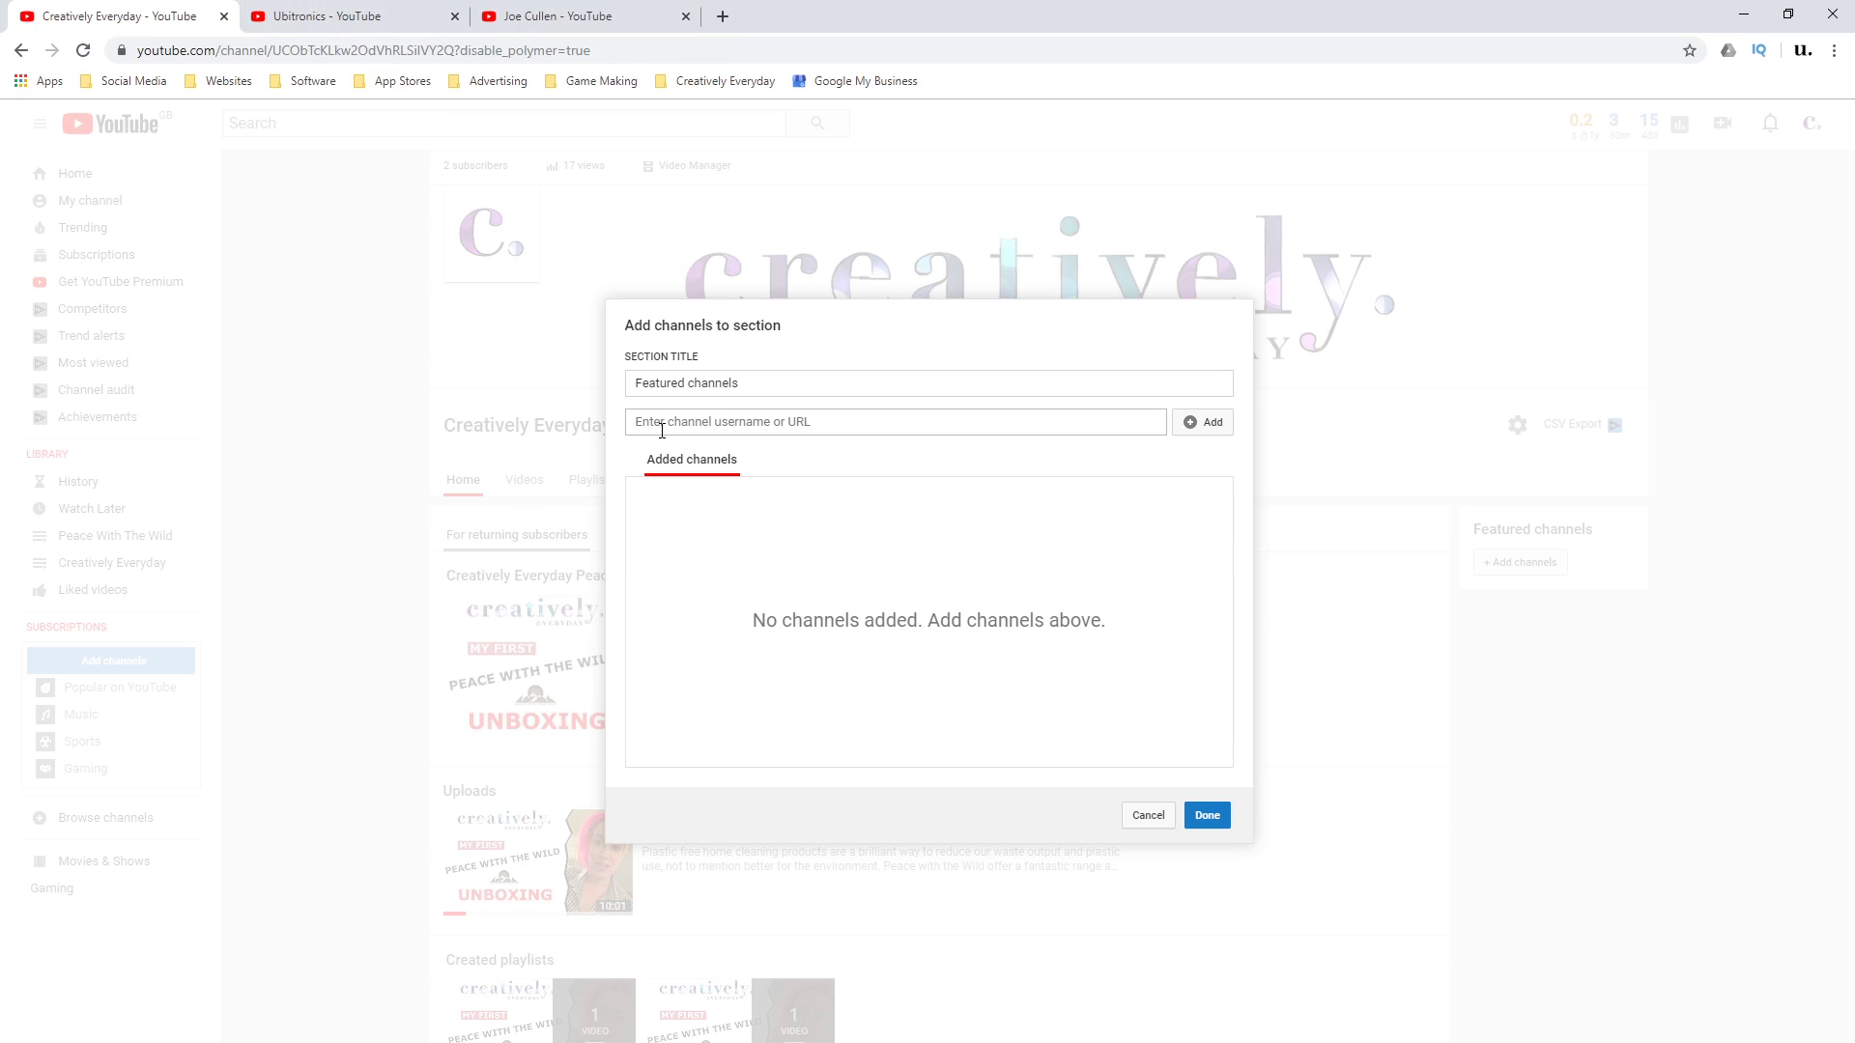
{"action": "left_click", "coordinate": [334, 16]}
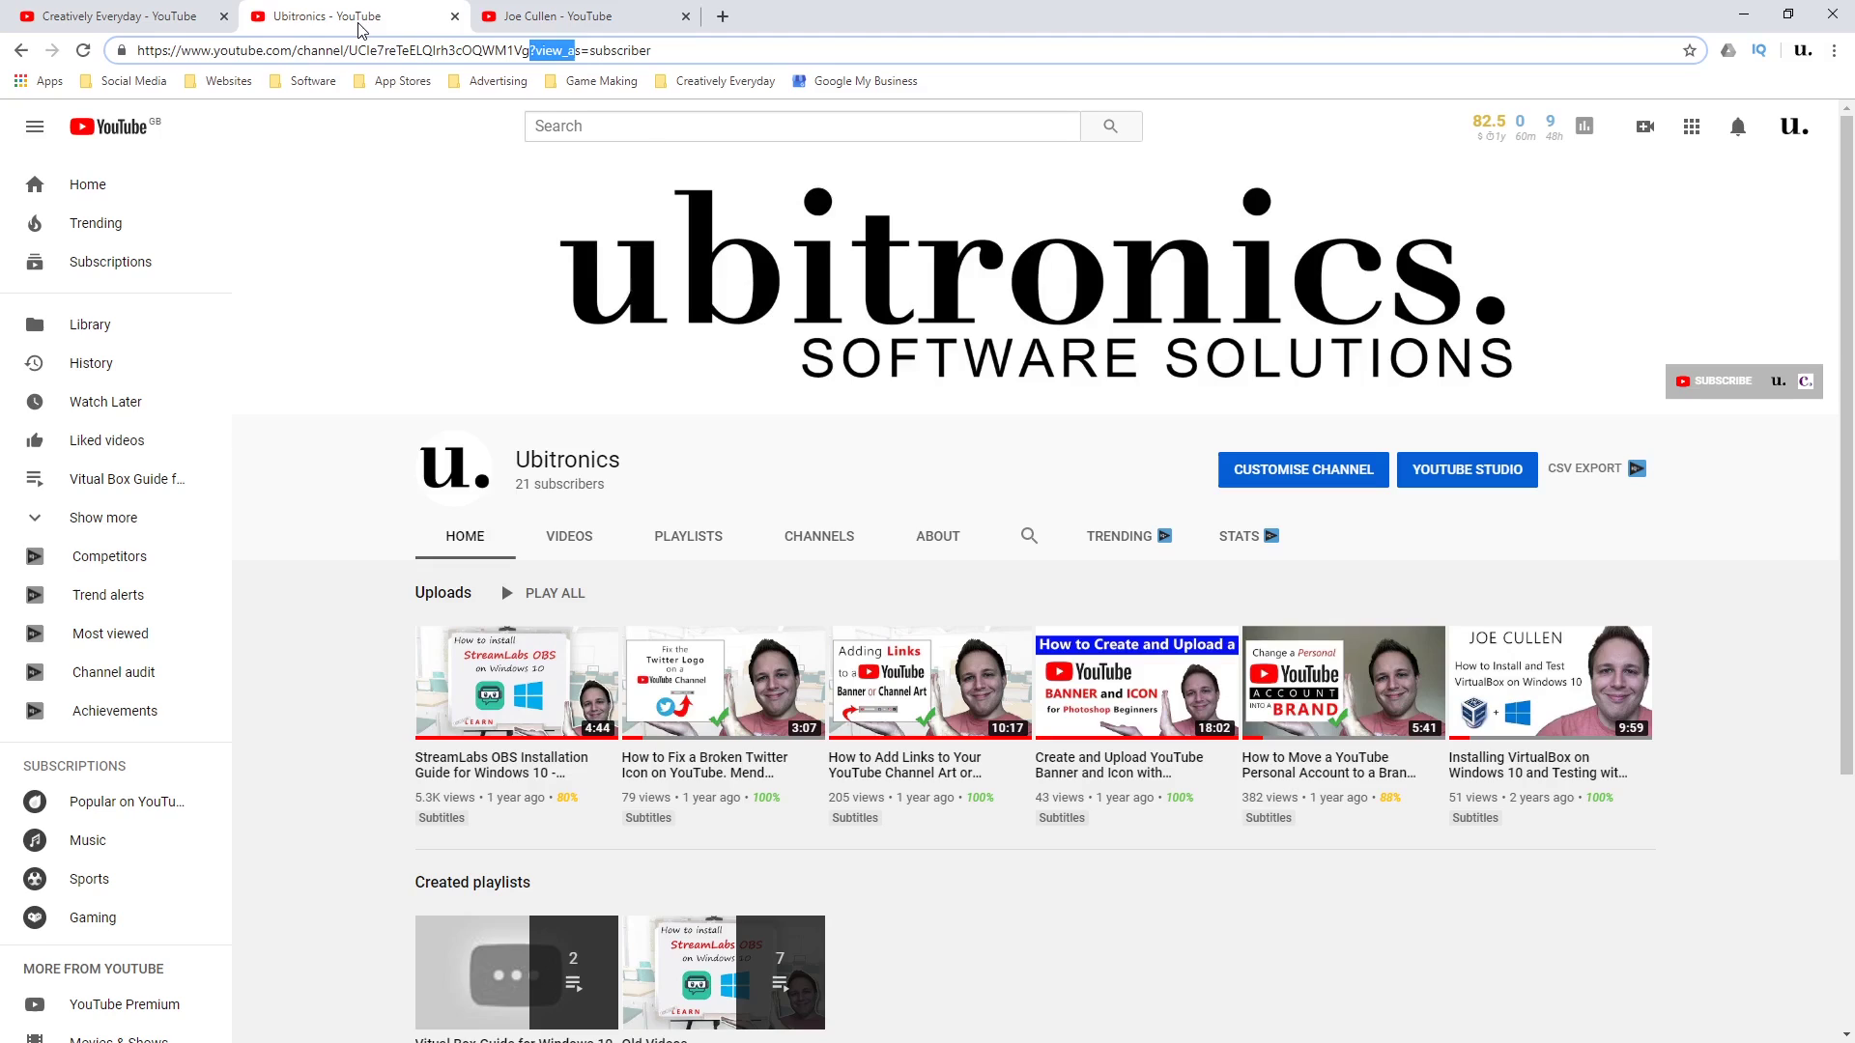
{"action": "left_click", "coordinate": [527, 53]}
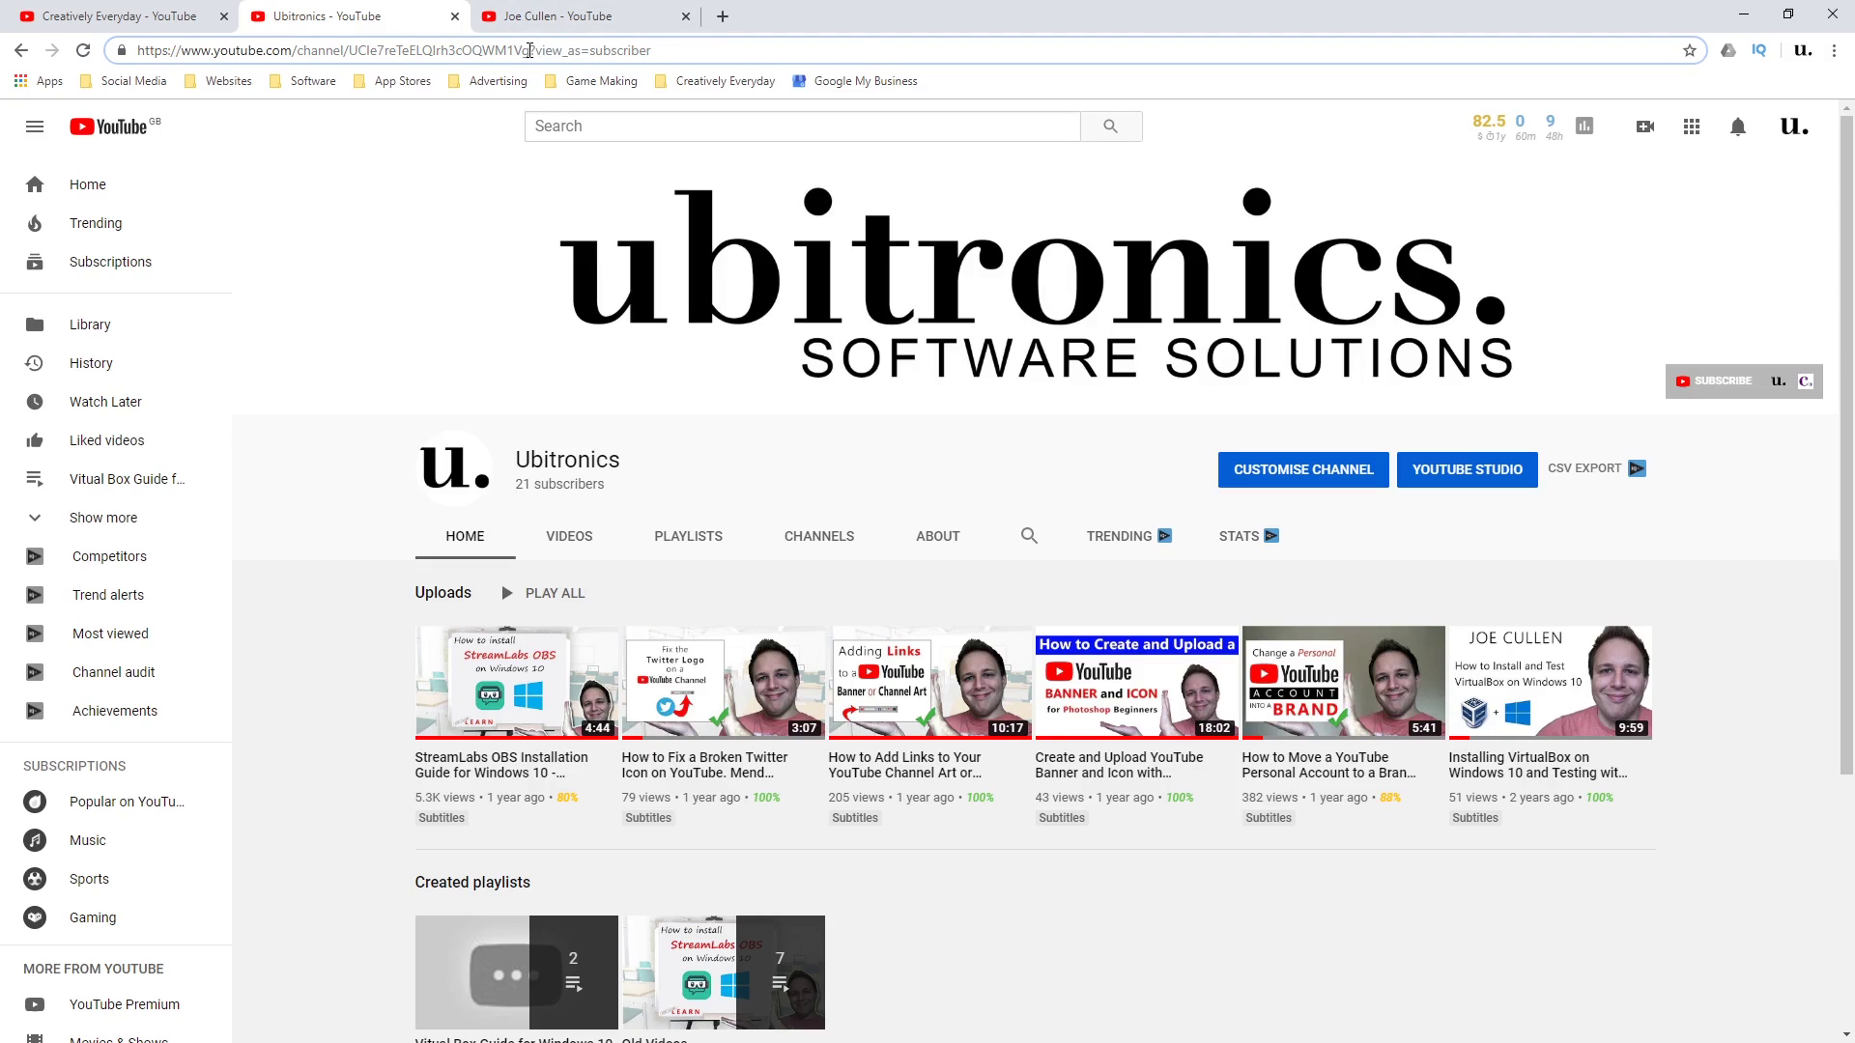
{"action": "left_click_drag", "start_coordinate": [529, 50], "coordinate": [662, 45]}
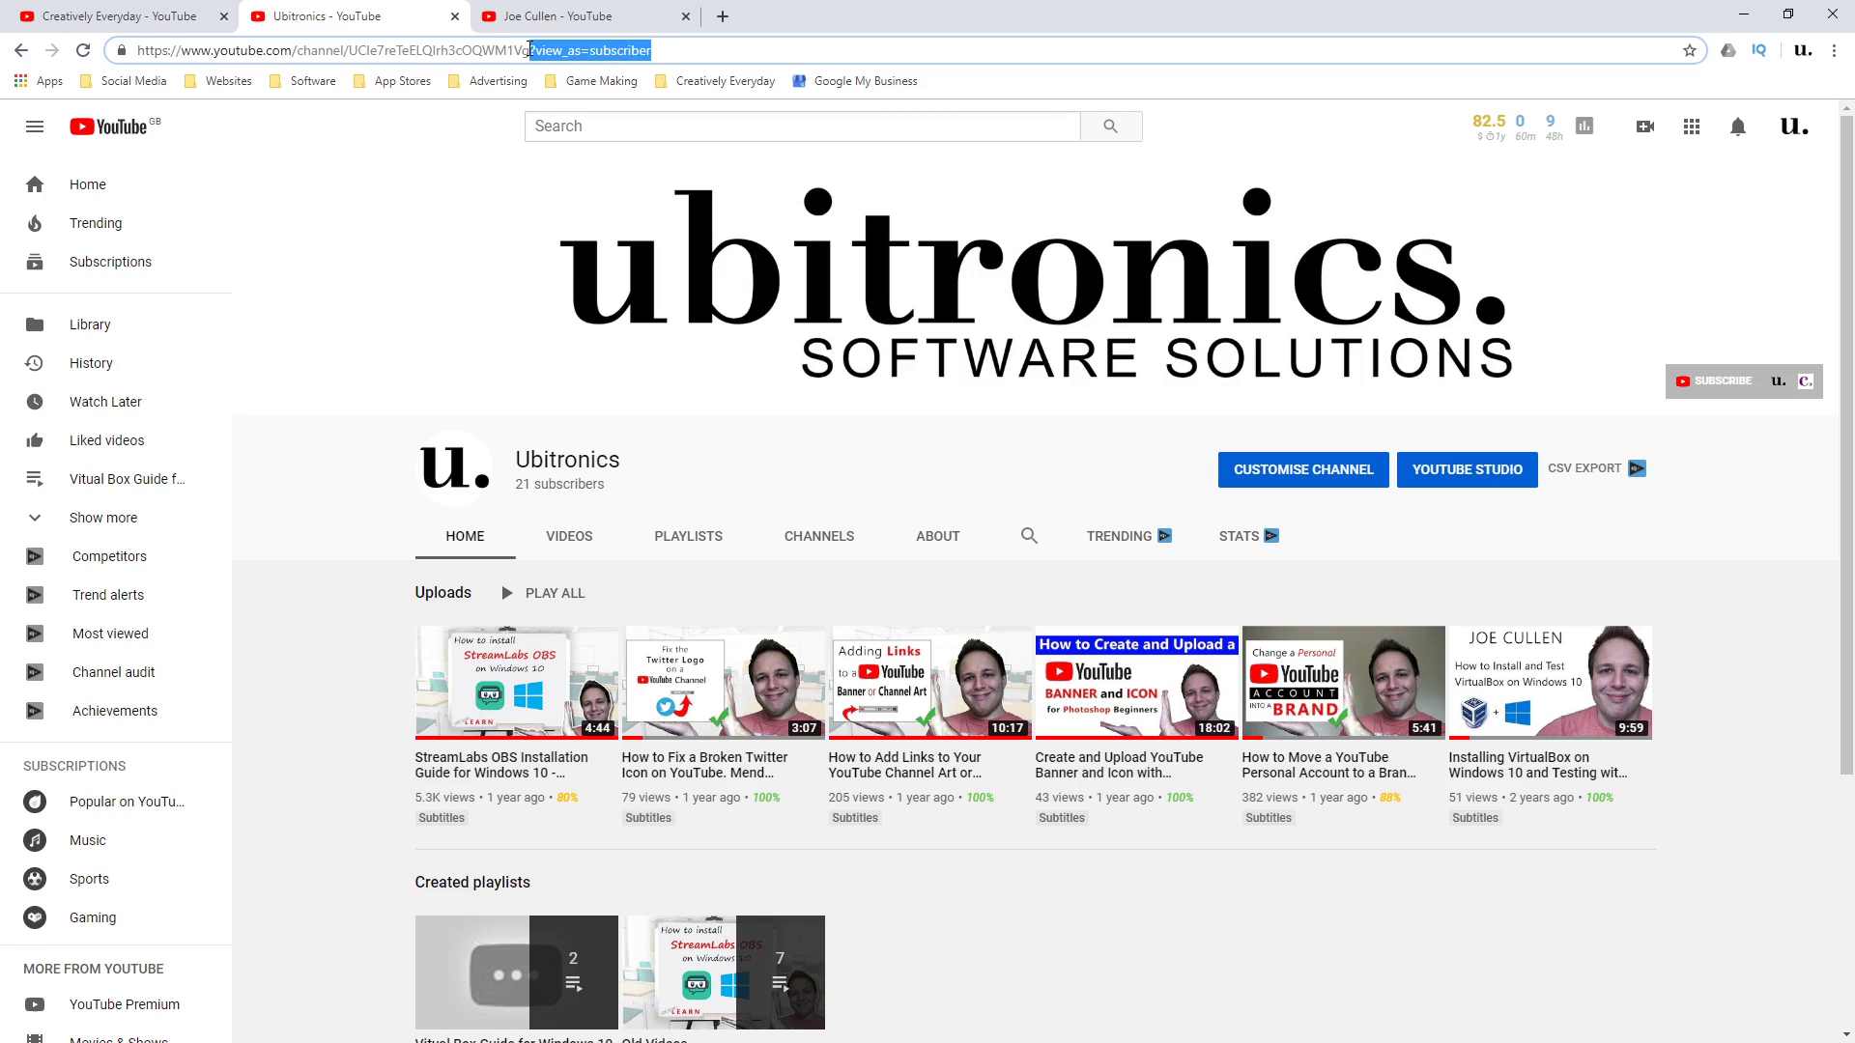
{"action": "left_click_drag", "start_coordinate": [530, 50], "coordinate": [136, 65]}
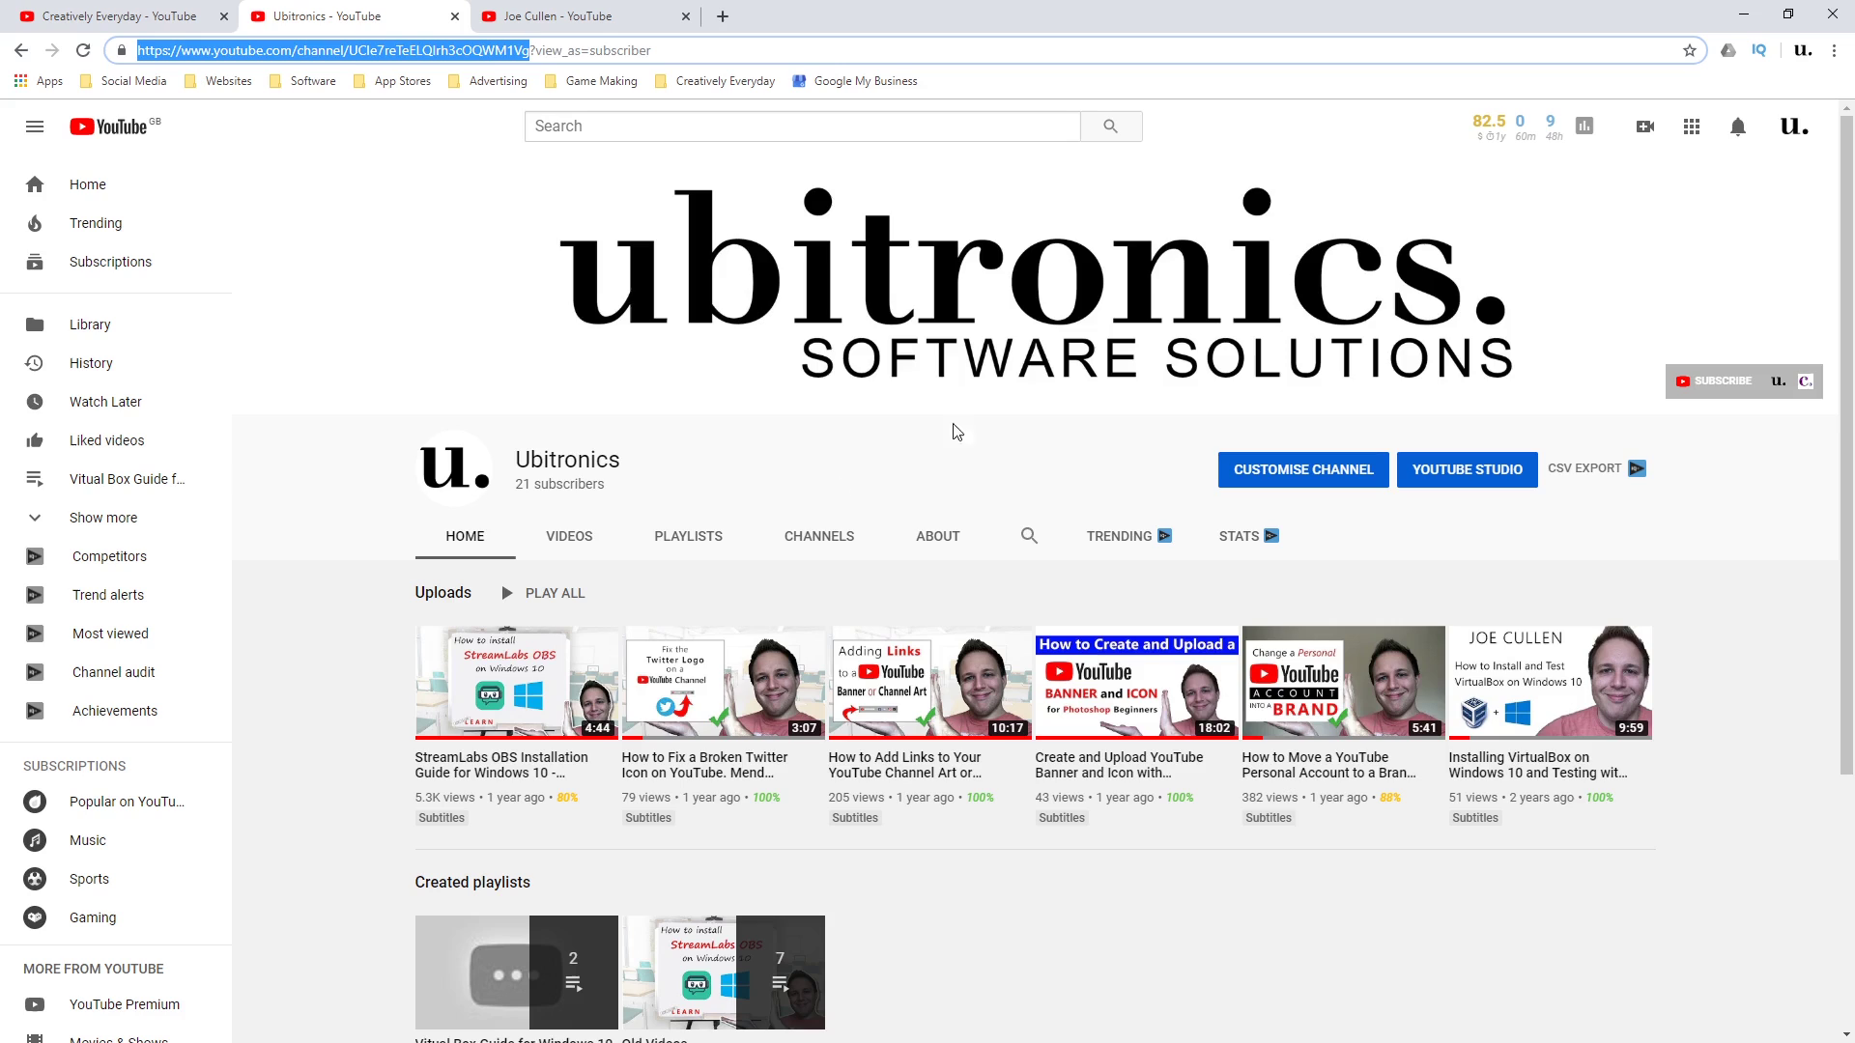
{"action": "mouse_move", "coordinate": [698, 366]}
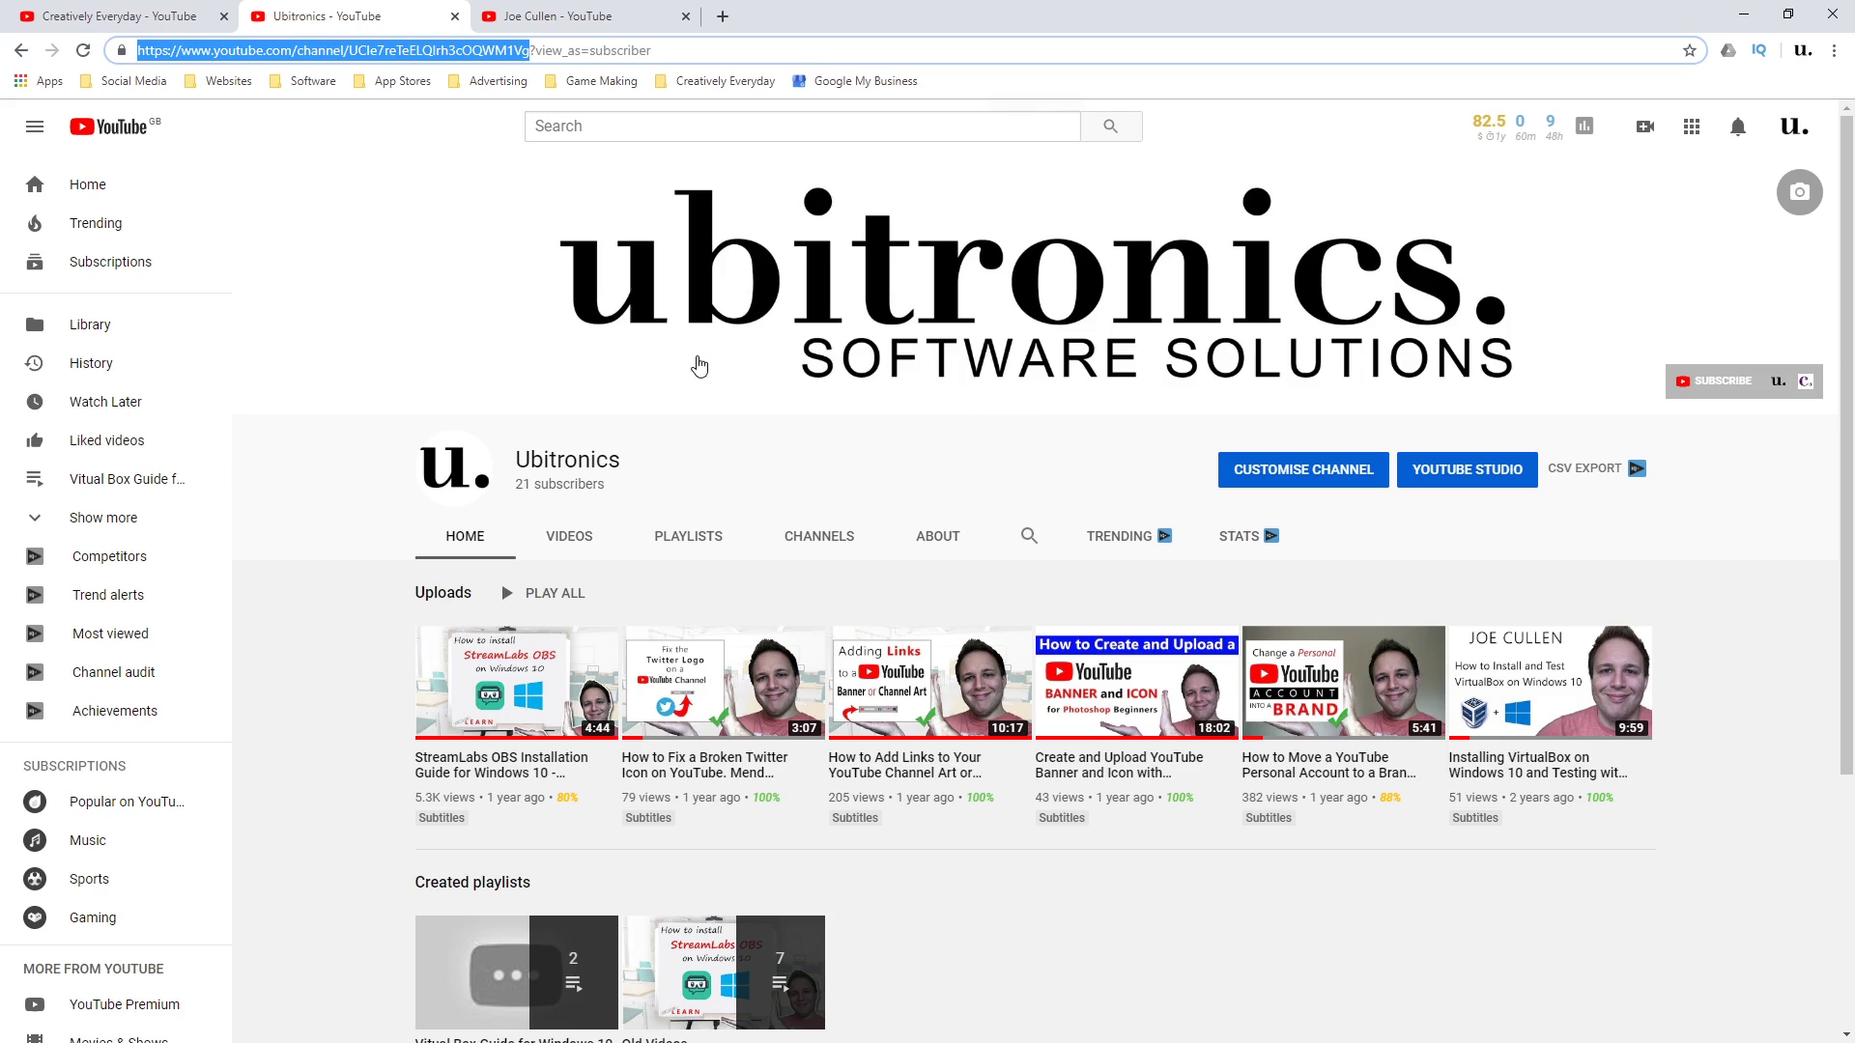
Search YouTube for 'bbc' and open the BBC News channel
{"action": "left_click", "coordinate": [189, 188]}
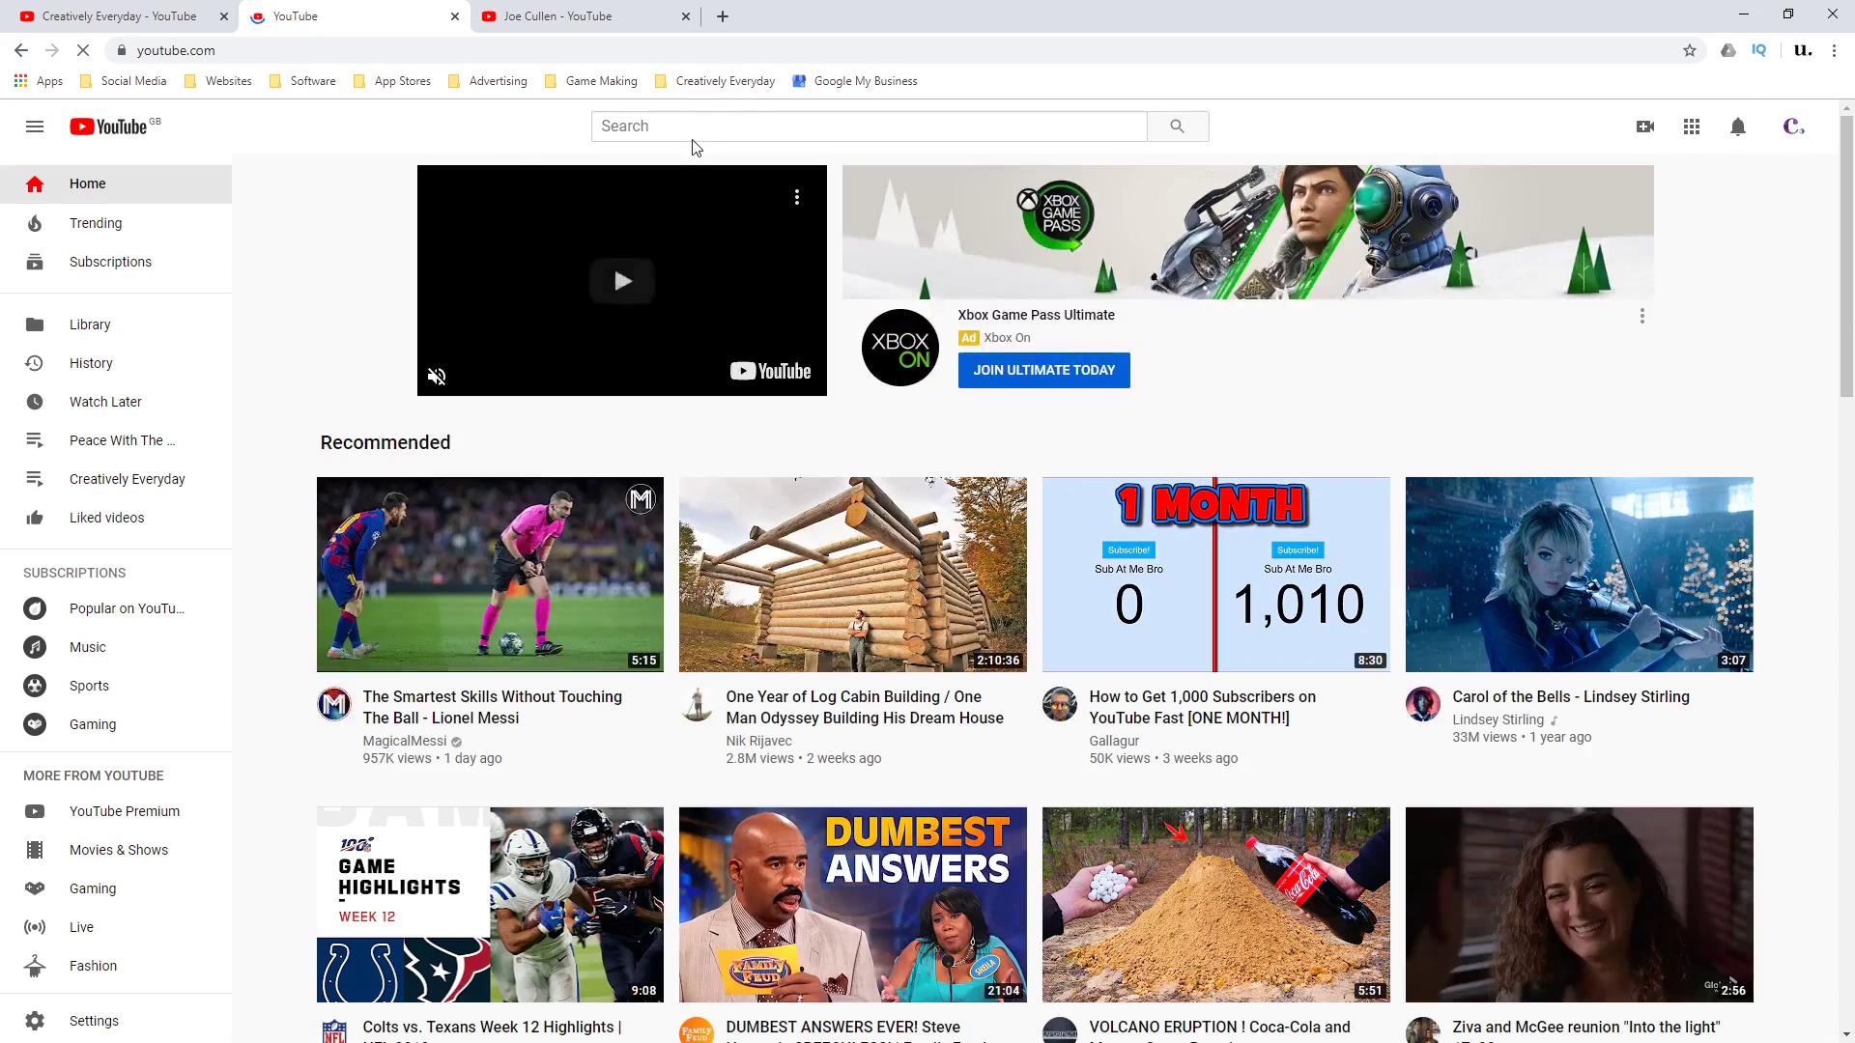
{"action": "left_click", "coordinate": [691, 126]}
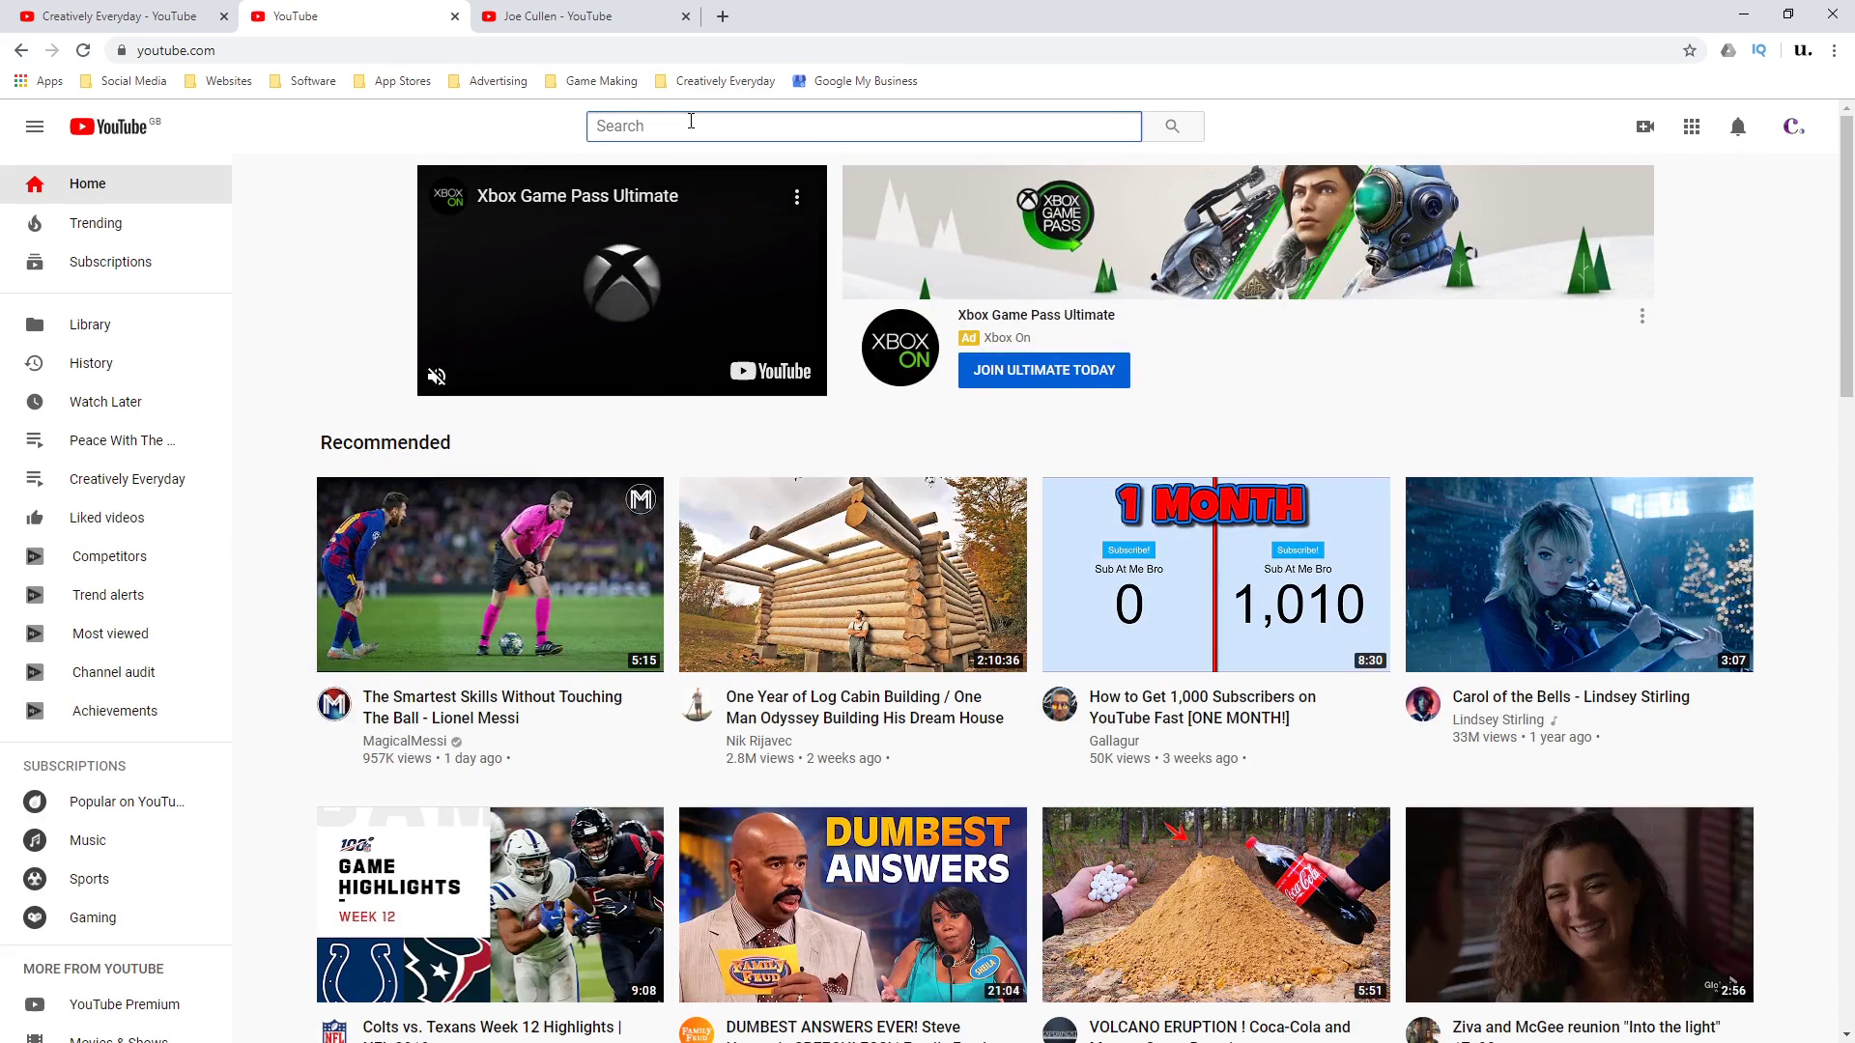
{"action": "type", "text": "bbc"}
{"action": "key", "text": "Return"}
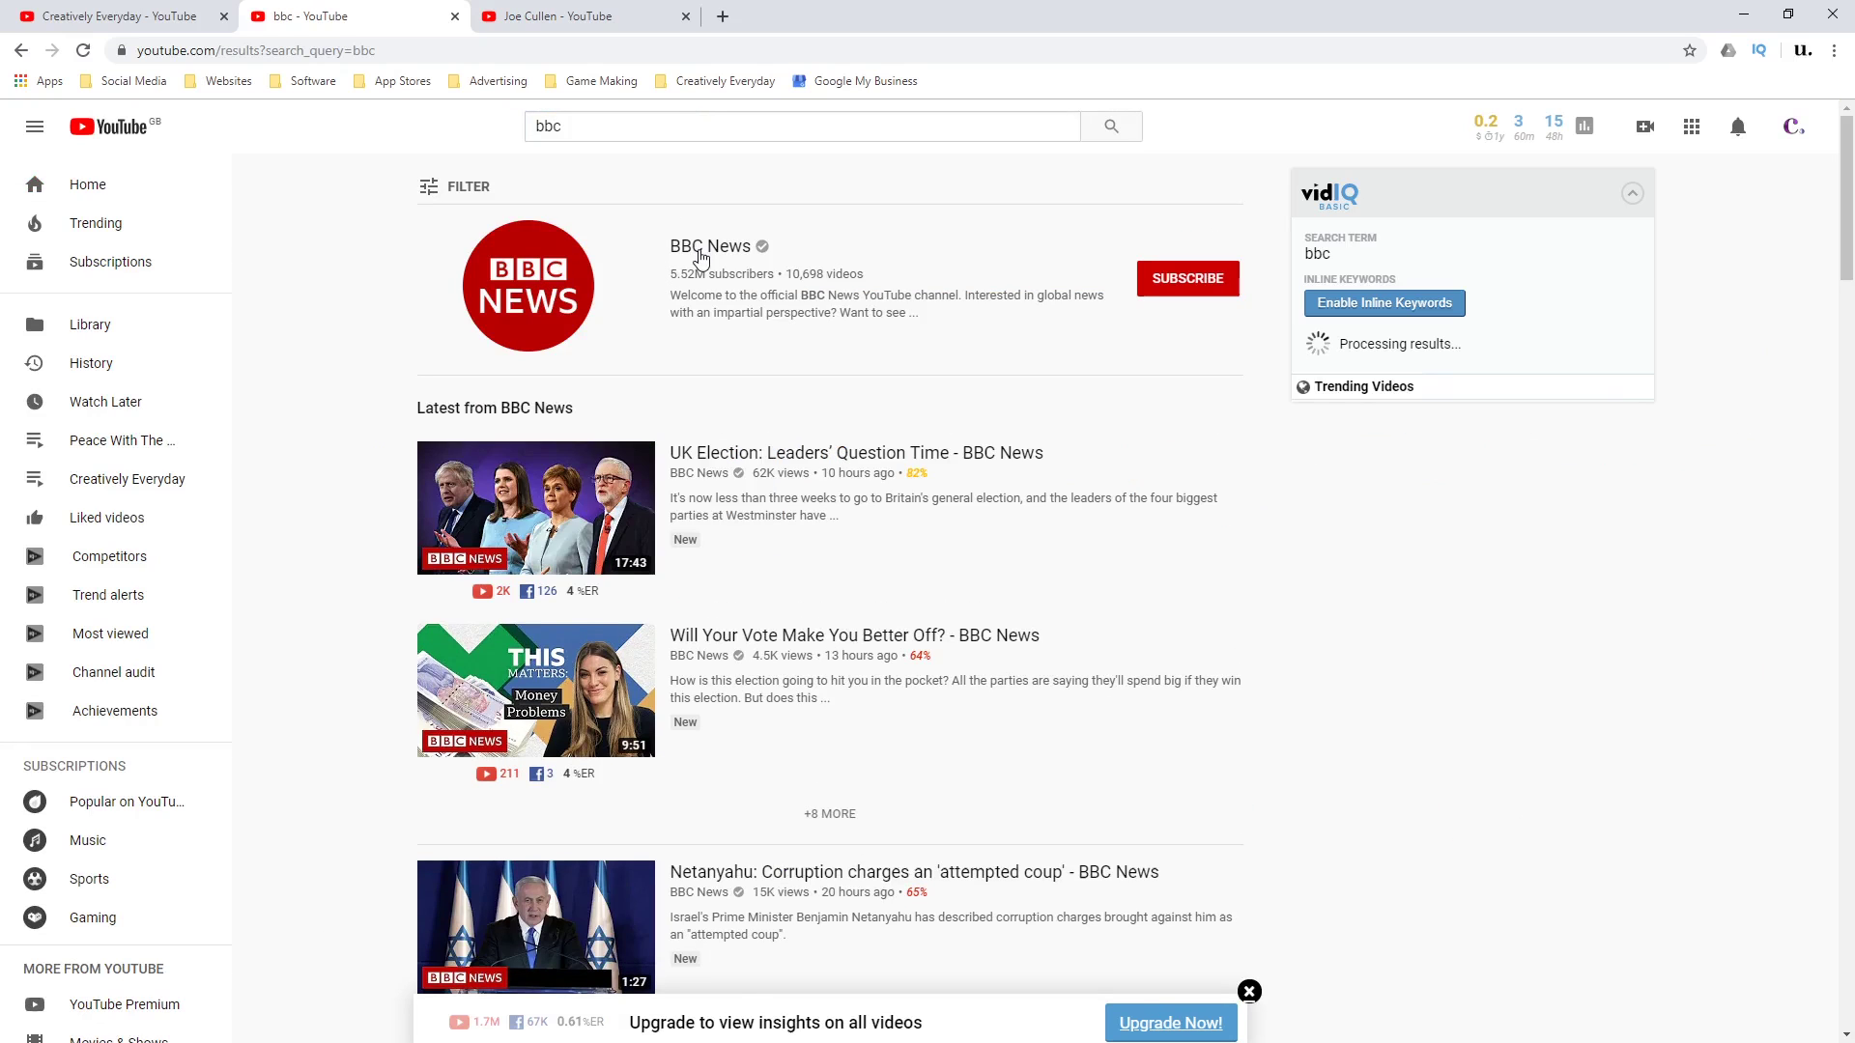
{"action": "left_click", "coordinate": [703, 251]}
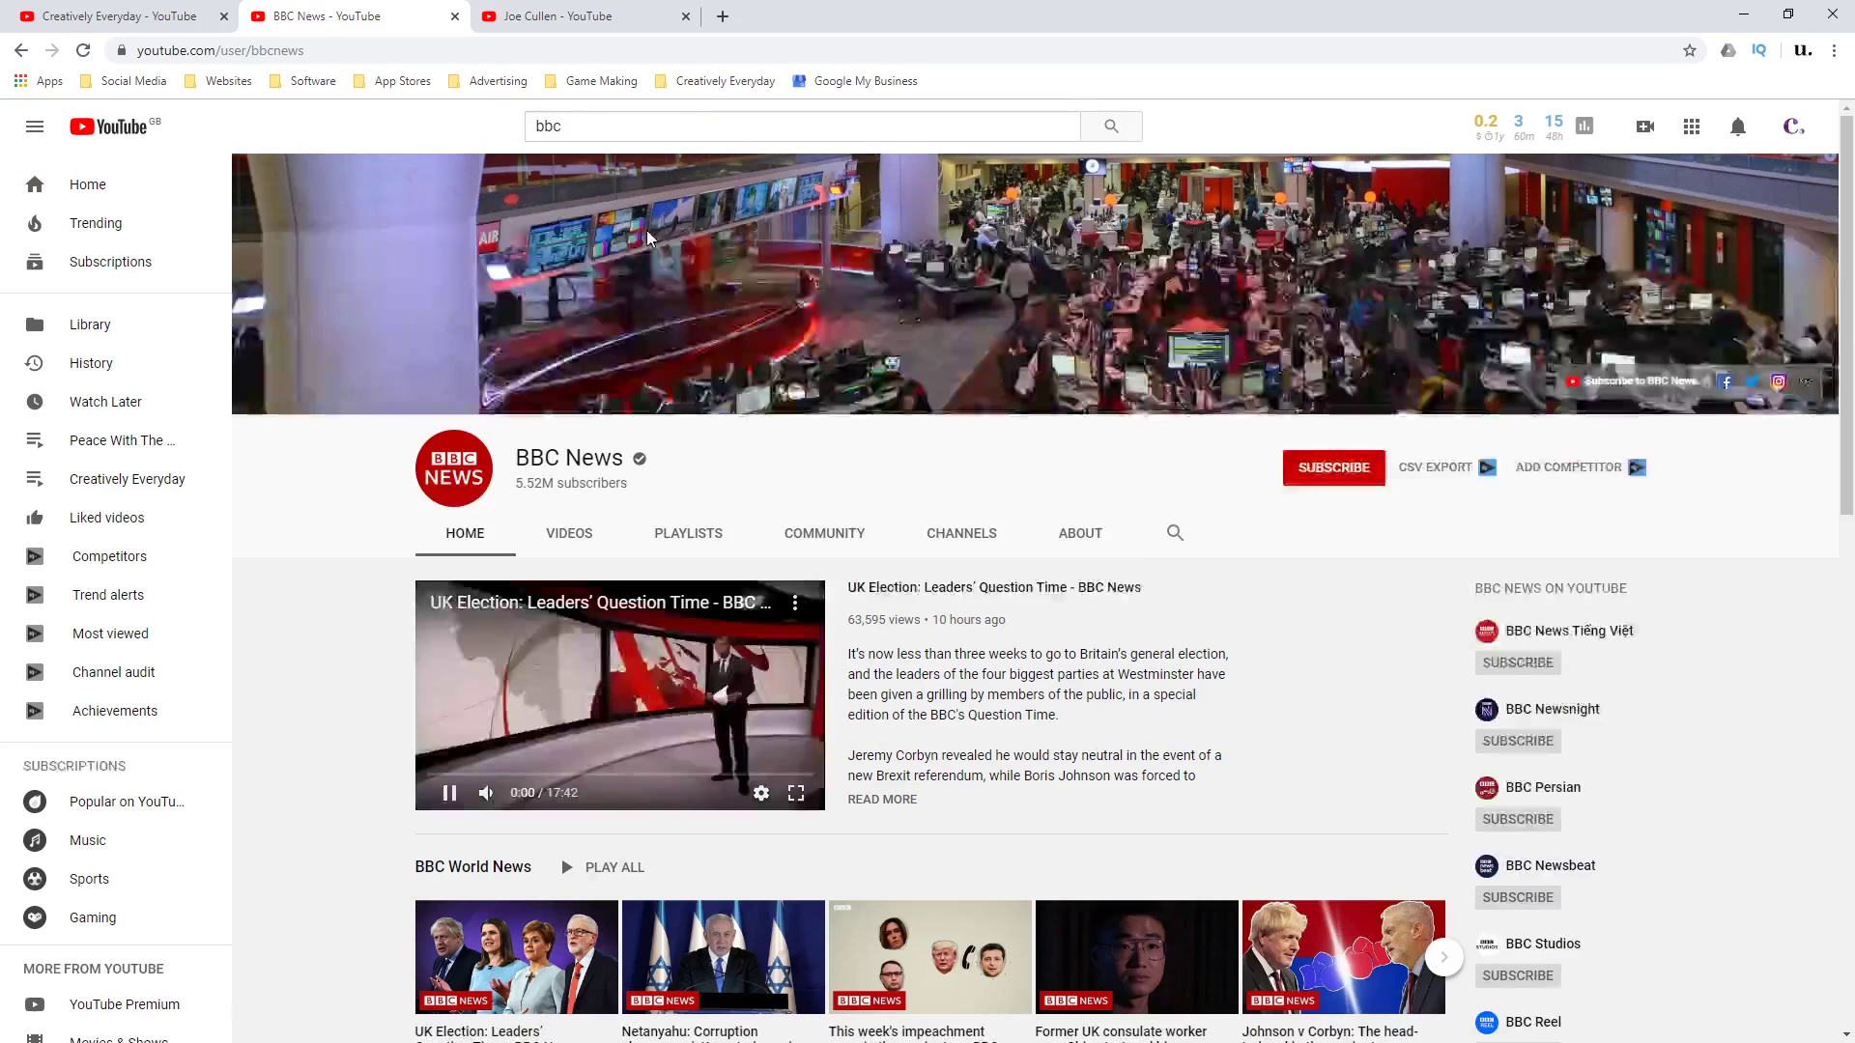
Pause the BBC News featured video and select its full page address
{"action": "left_click", "coordinate": [561, 742]}
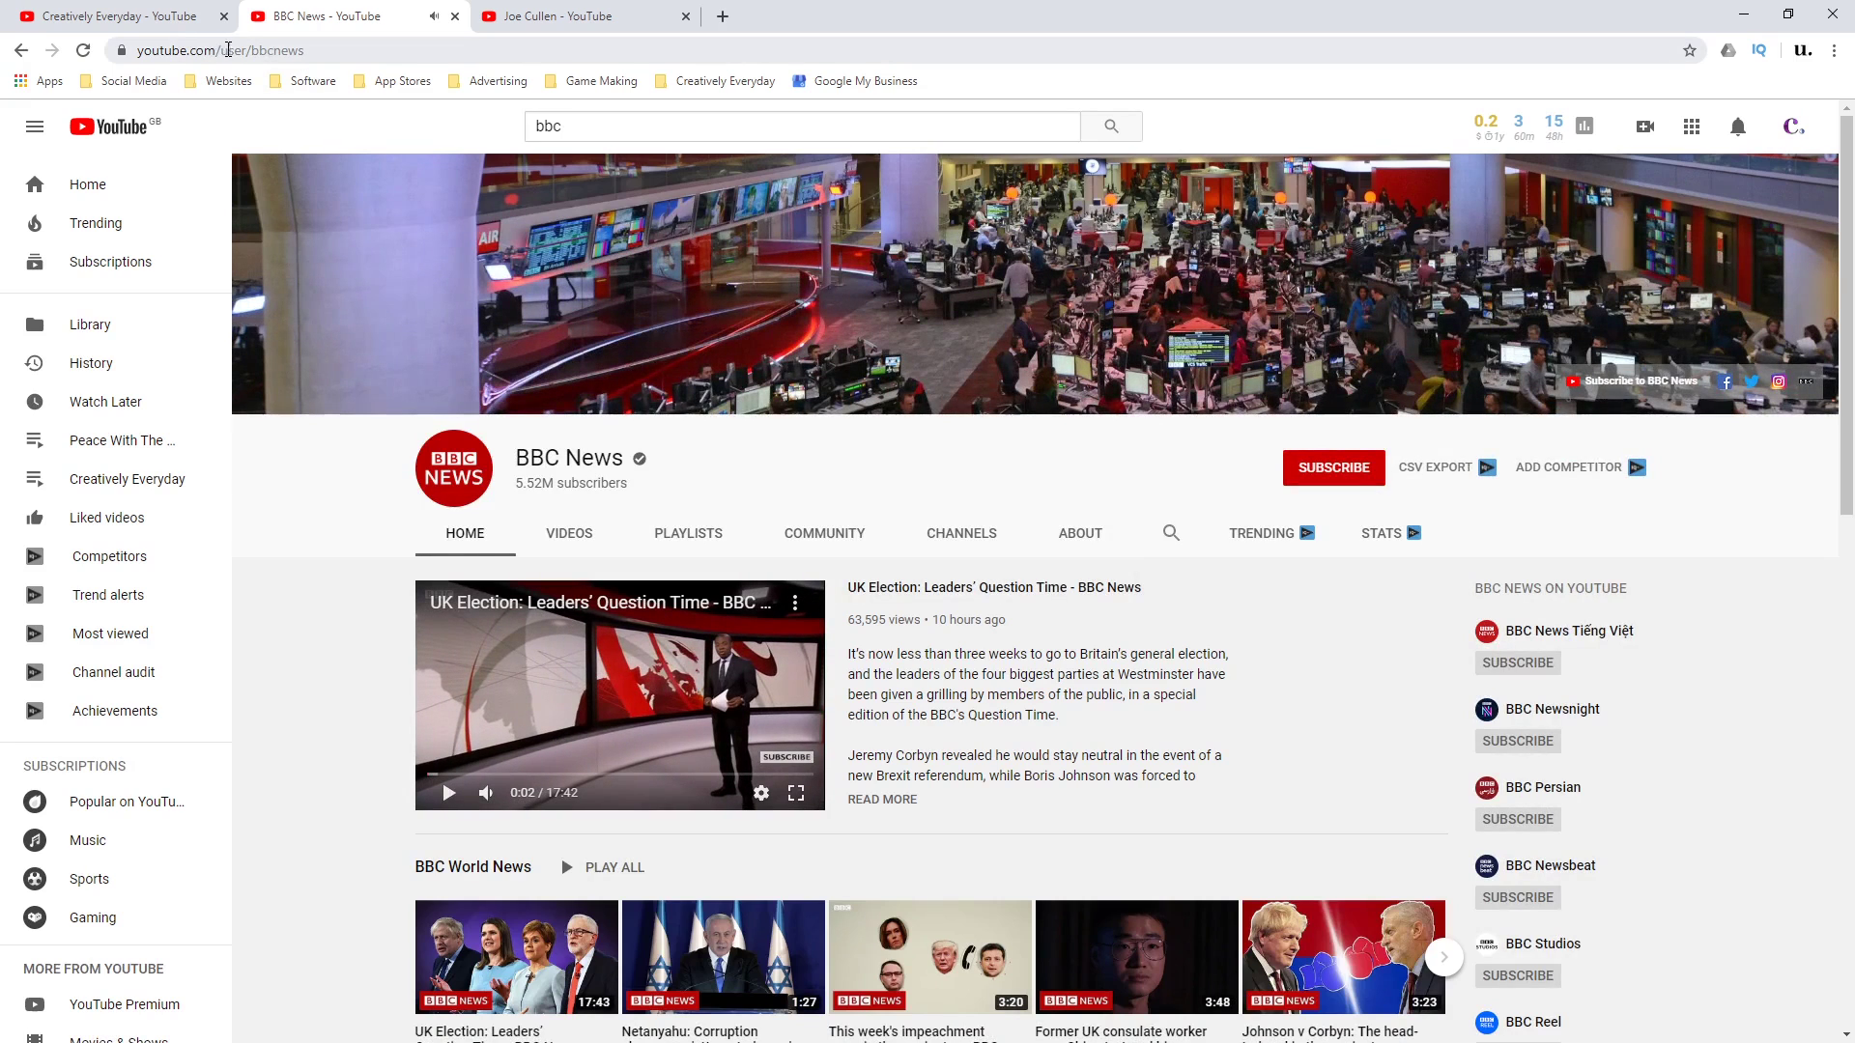
{"action": "left_click", "coordinate": [228, 49]}
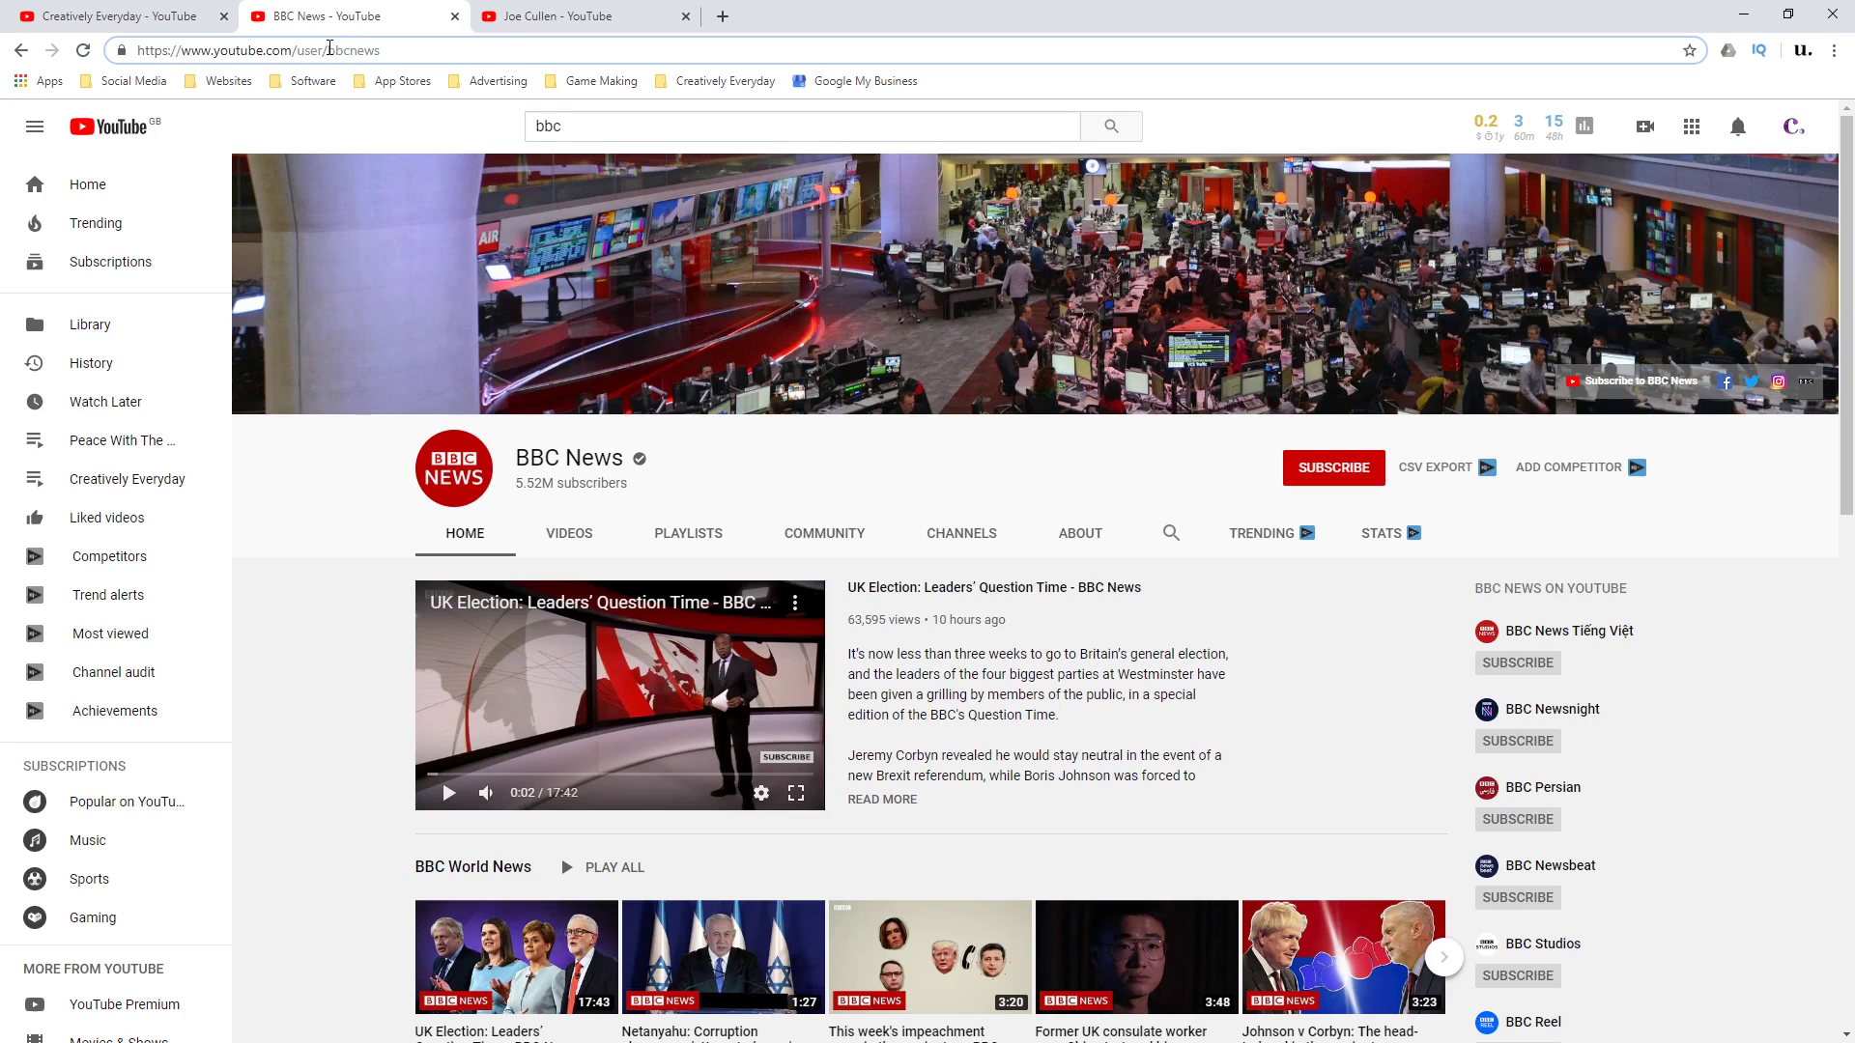
{"action": "double_click", "coordinate": [330, 49]}
{"action": "left_click", "coordinate": [430, 52]}
{"action": "left_click_drag", "start_coordinate": [421, 50], "coordinate": [90, 59]}
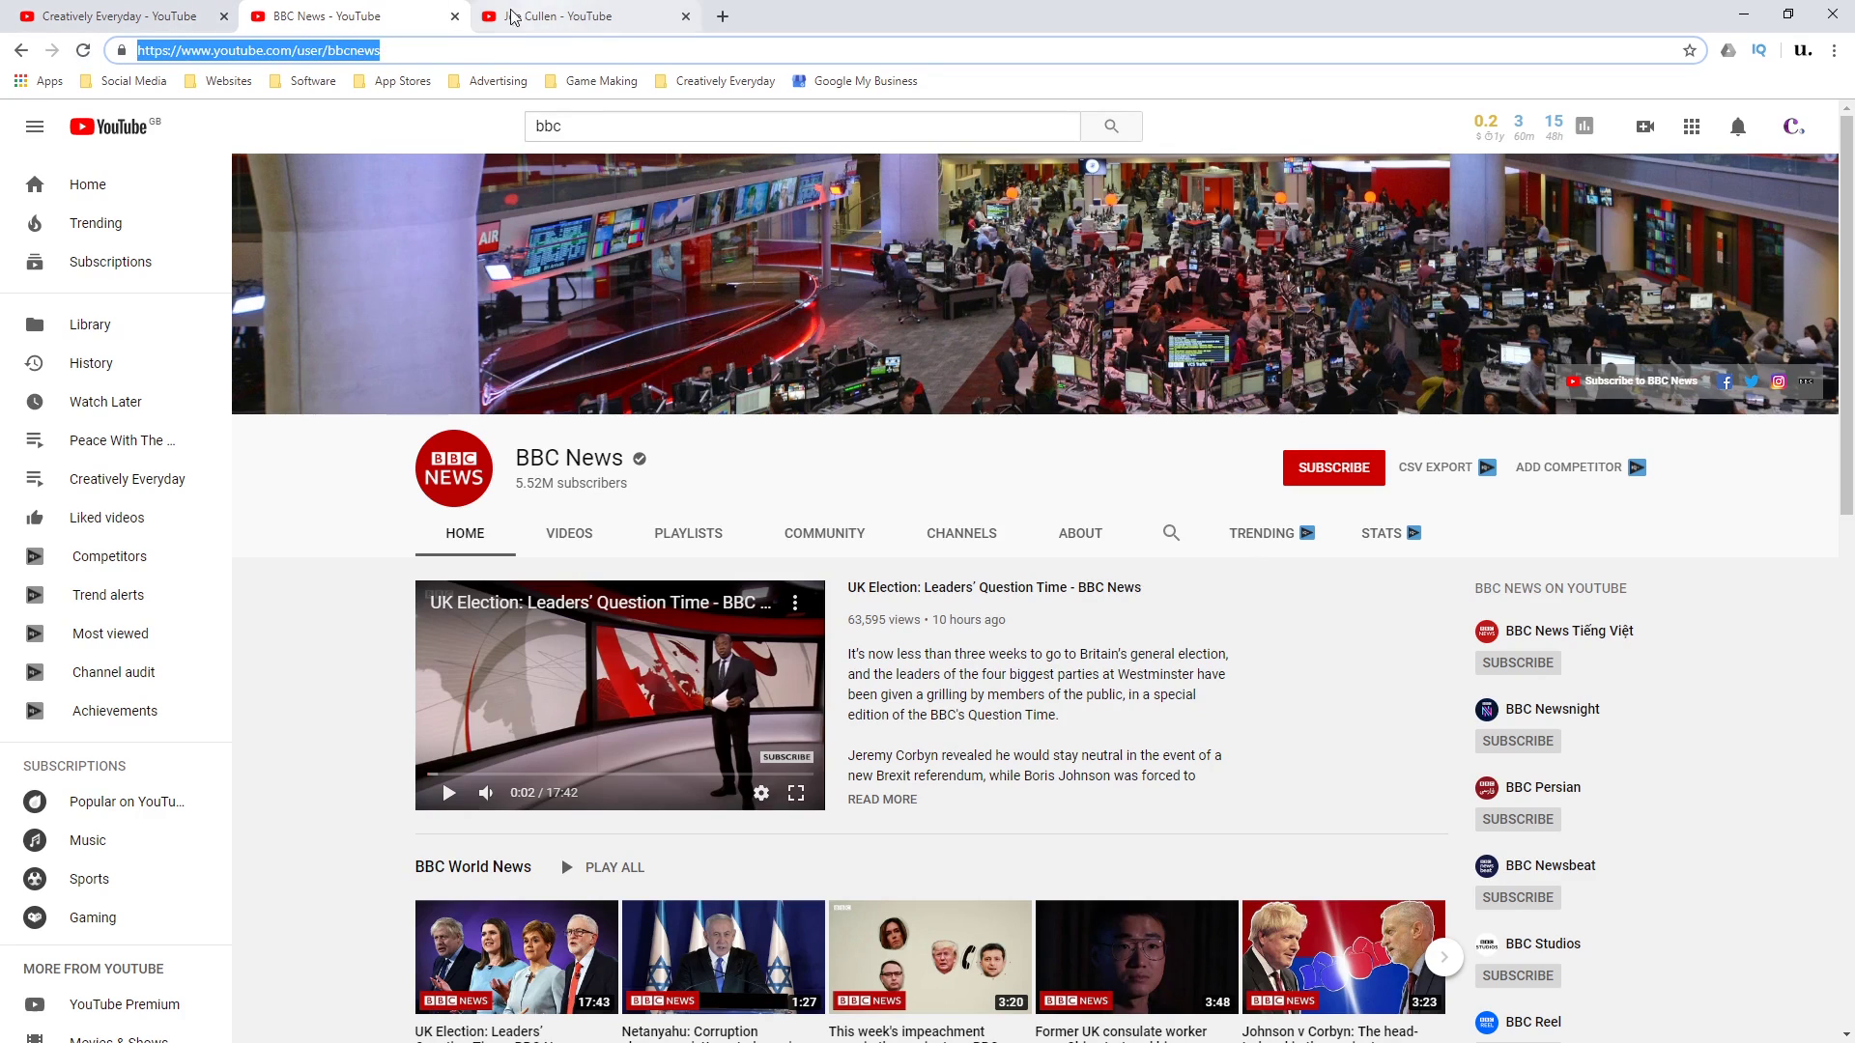
{"action": "left_click", "coordinate": [200, 18]}
Paste the Ubitronics channel address into the channel field and add Ubitronics to the list
{"action": "left_click", "coordinate": [681, 422]}
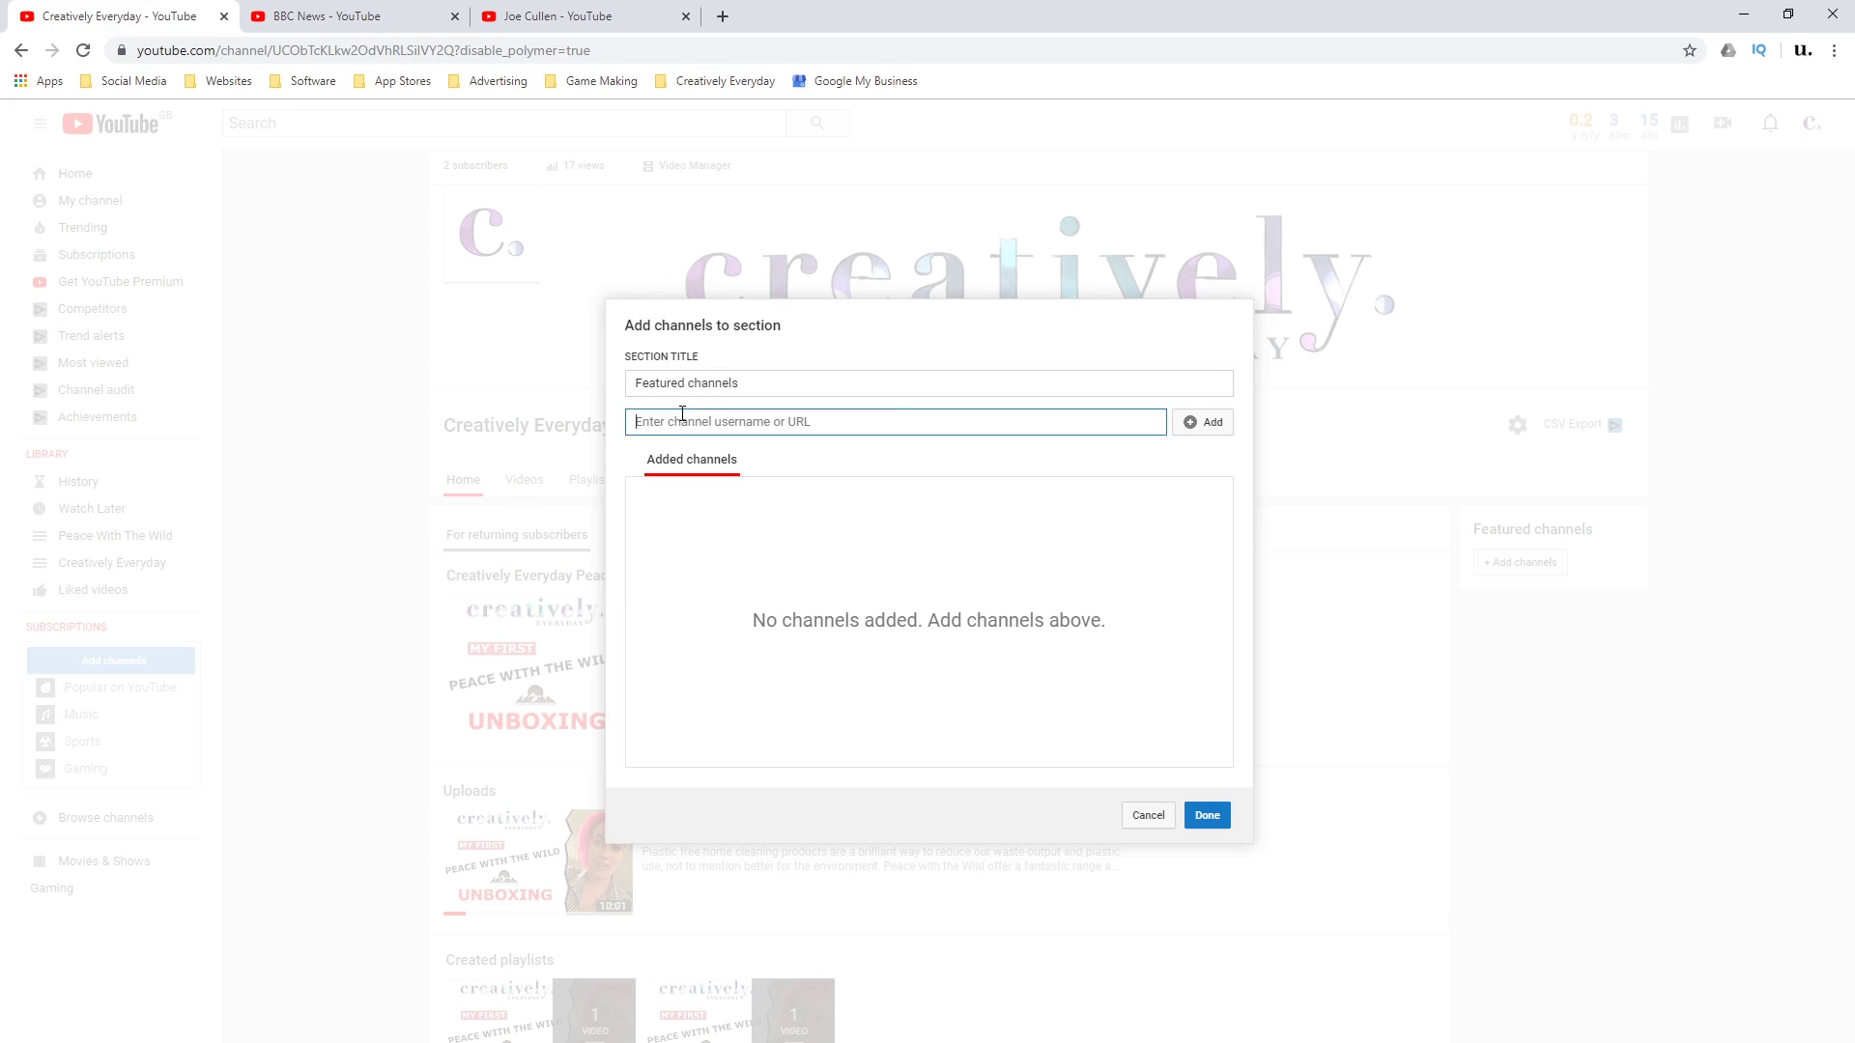
{"action": "right_click", "coordinate": [681, 422]}
{"action": "left_click", "coordinate": [725, 567]}
{"action": "left_click_drag", "start_coordinate": [800, 427], "coordinate": [1019, 411]}
{"action": "left_click", "coordinate": [851, 426]}
{"action": "left_click", "coordinate": [1015, 422]}
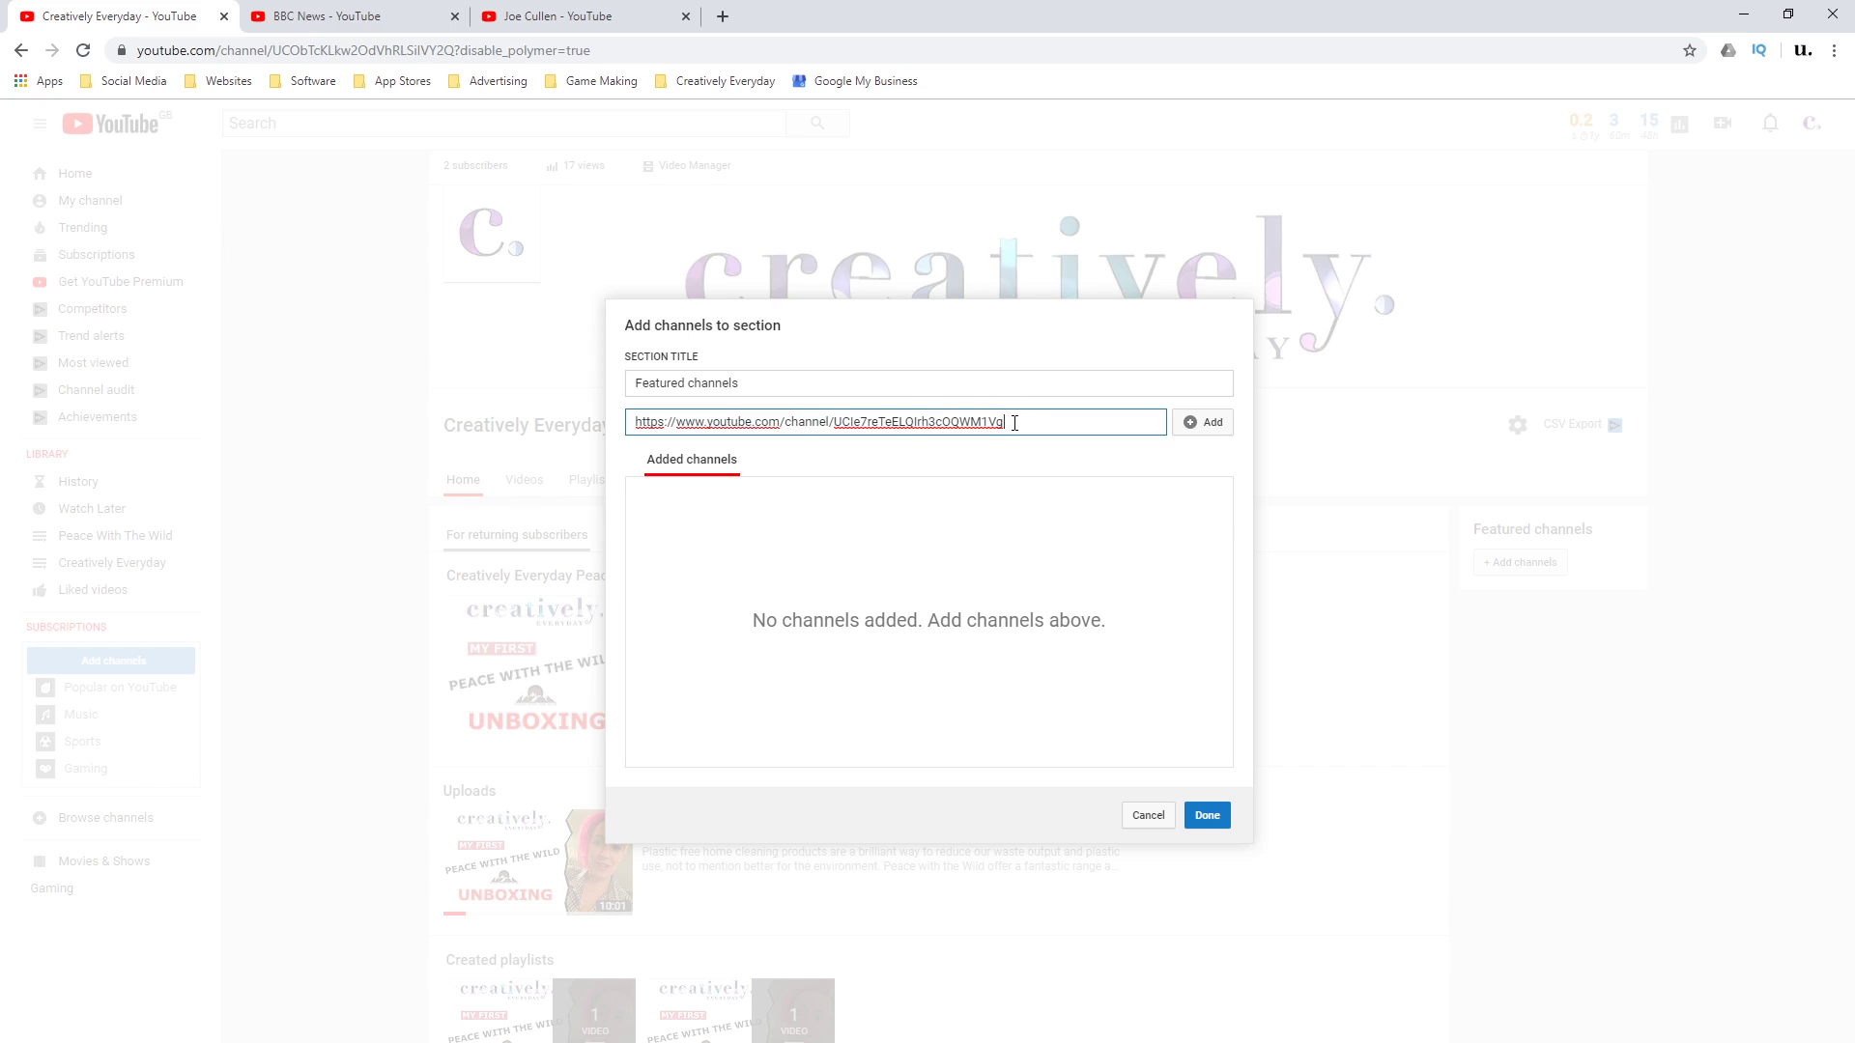
{"action": "left_click_drag", "start_coordinate": [838, 420], "coordinate": [1010, 412]}
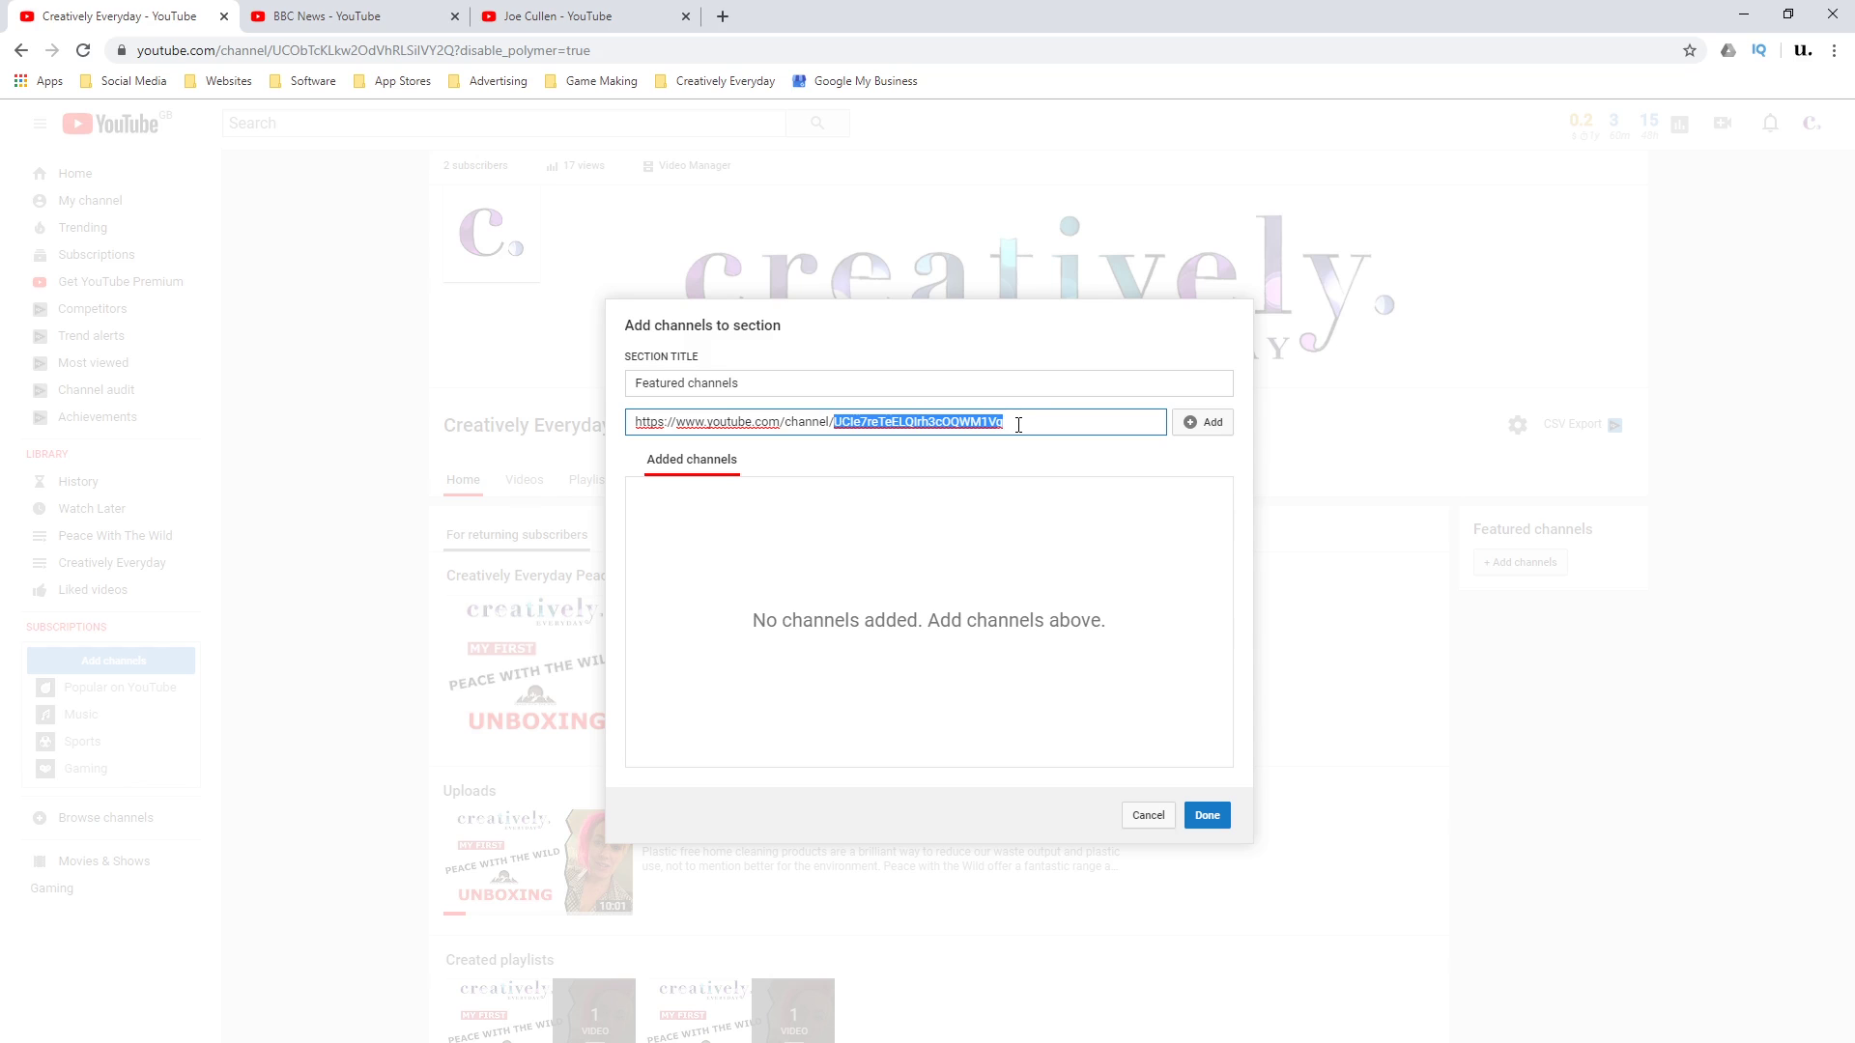
{"action": "left_click_drag", "start_coordinate": [1019, 422], "coordinate": [829, 444]}
{"action": "left_click_drag", "start_coordinate": [837, 425], "coordinate": [1009, 413]}
{"action": "left_click", "coordinate": [1017, 417]}
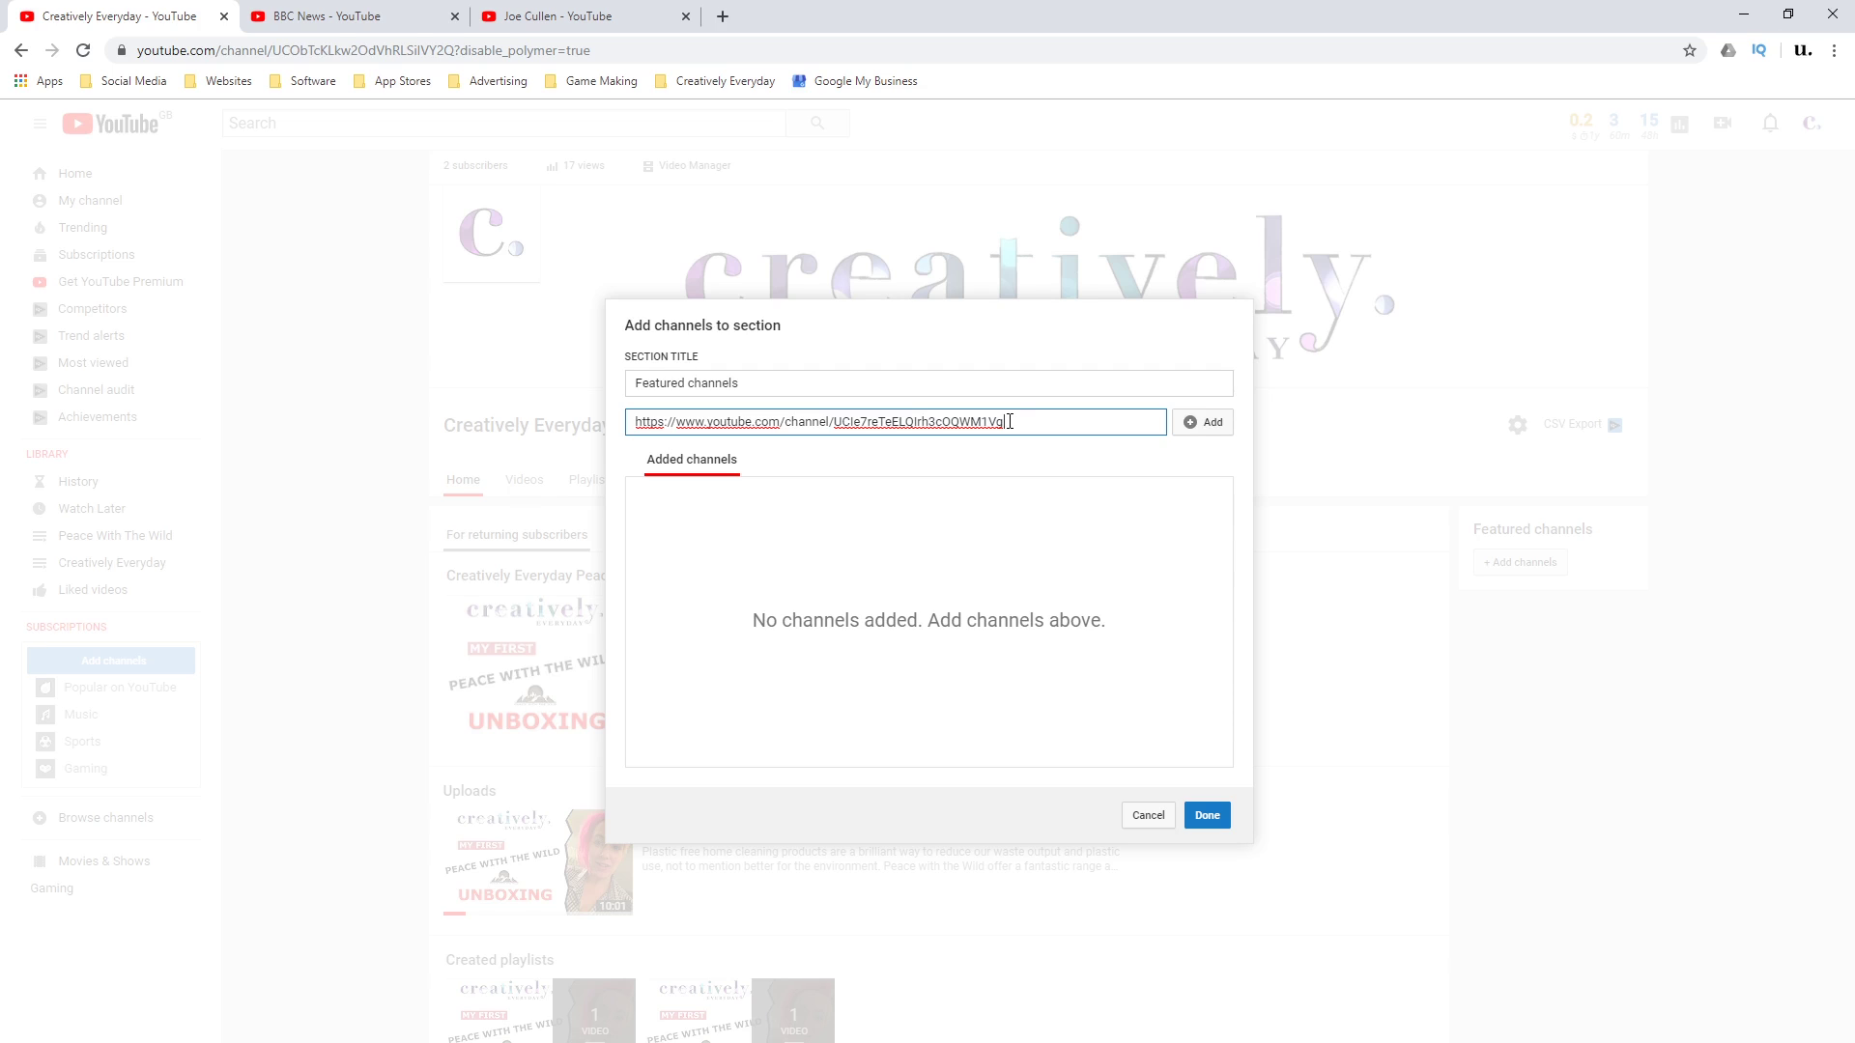
{"action": "left_click", "coordinate": [1196, 429]}
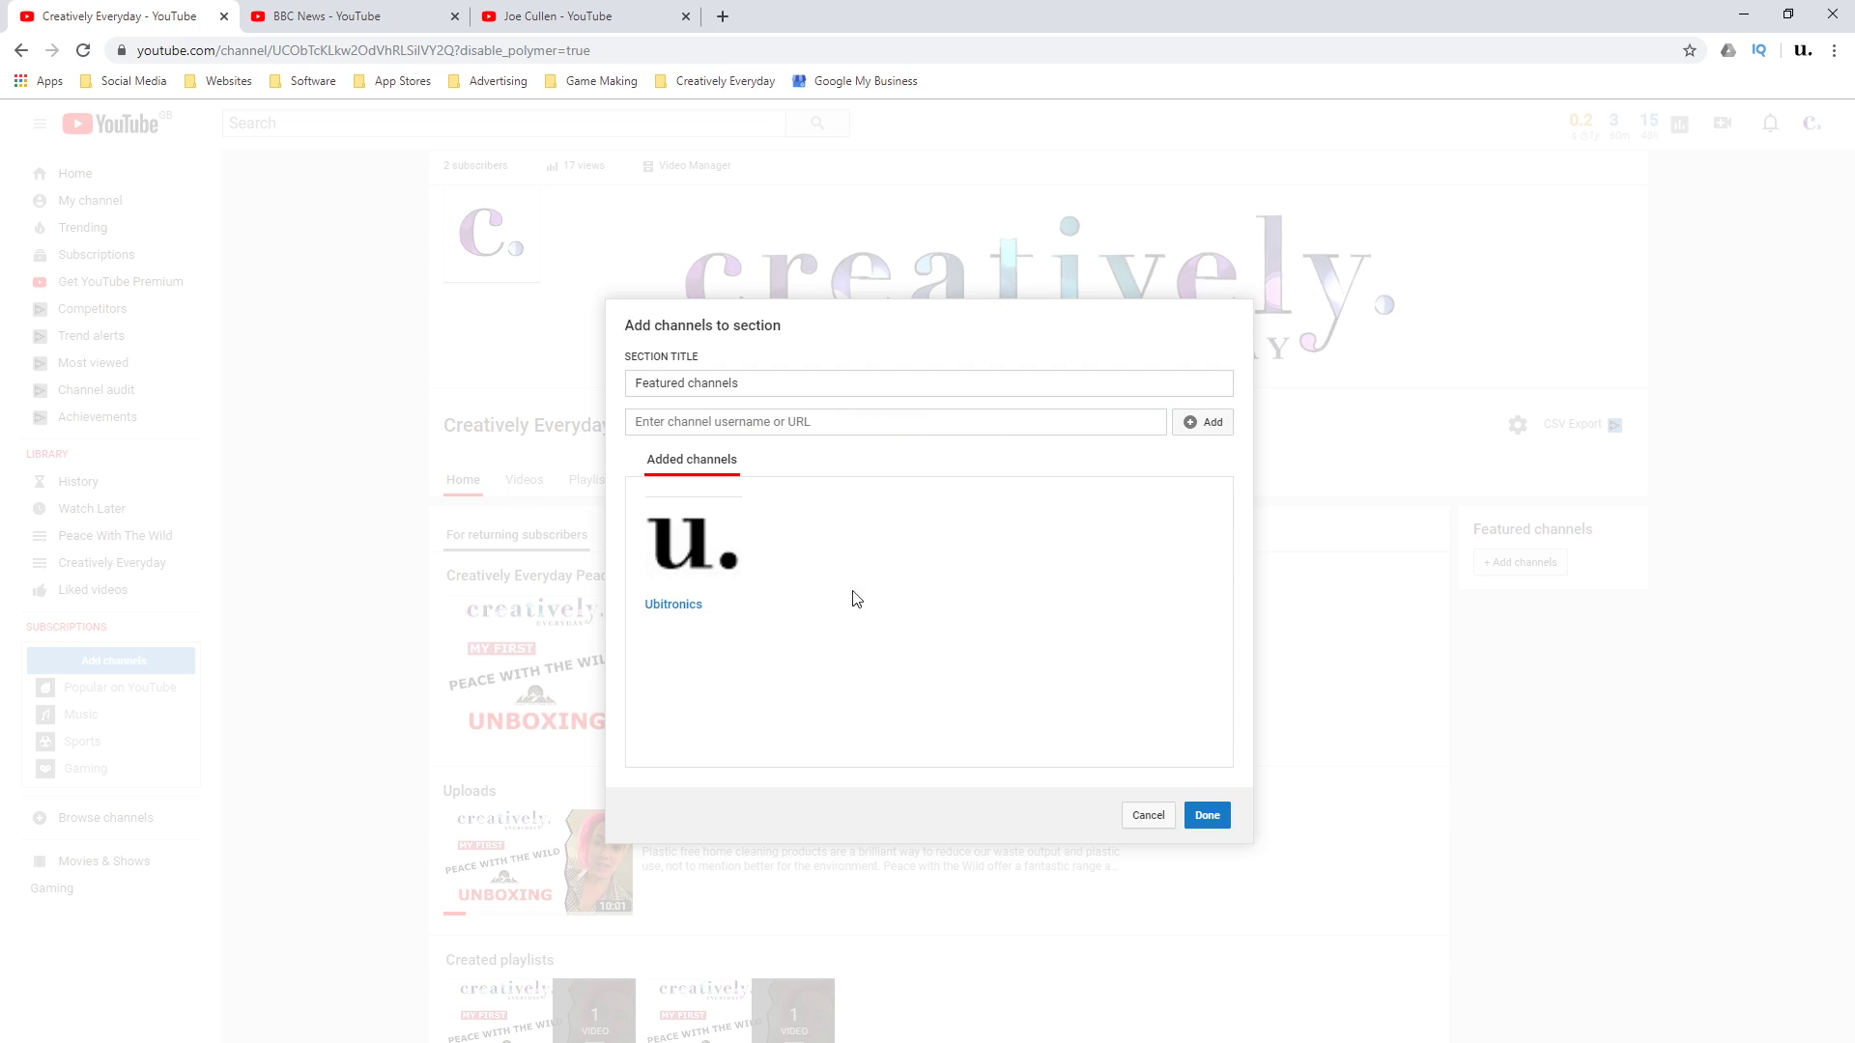
Close the BBC News tab and select Joe Cullen's full channel address
{"action": "left_click", "coordinate": [363, 14]}
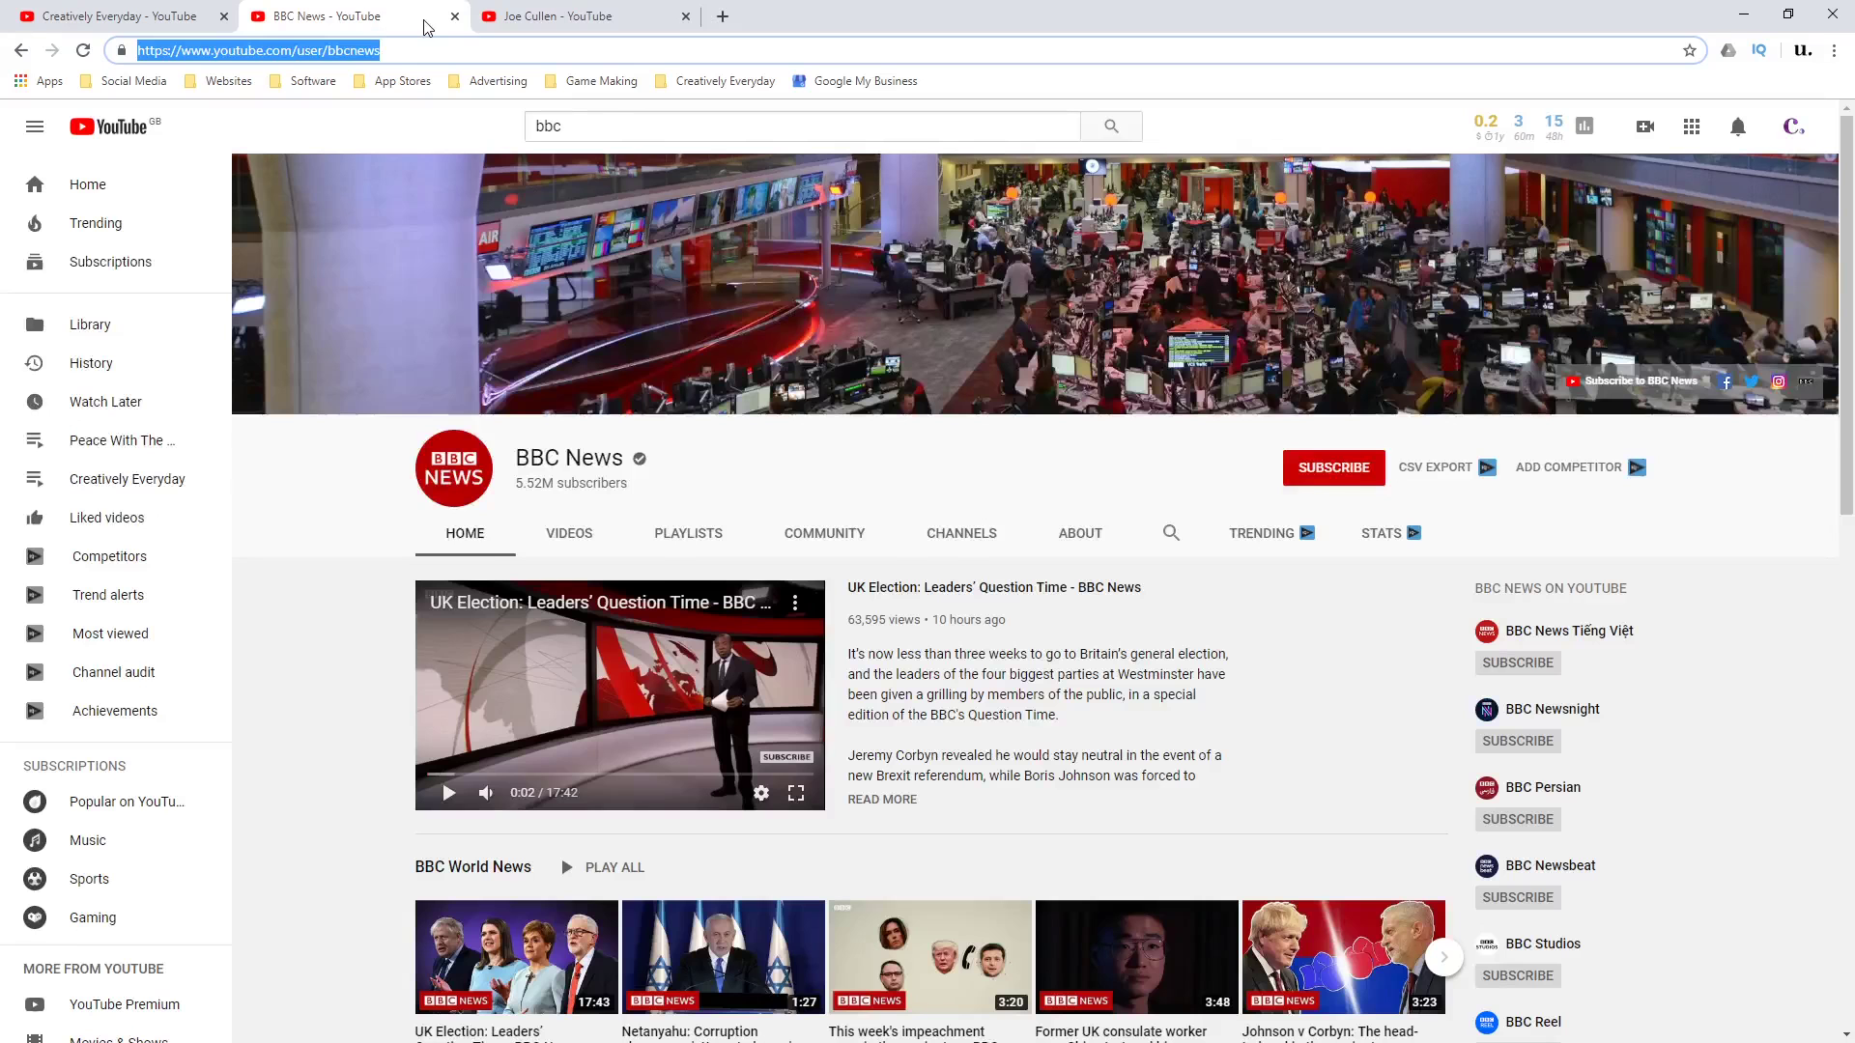
{"action": "left_click", "coordinate": [455, 17]}
{"action": "left_click", "coordinate": [510, 50]}
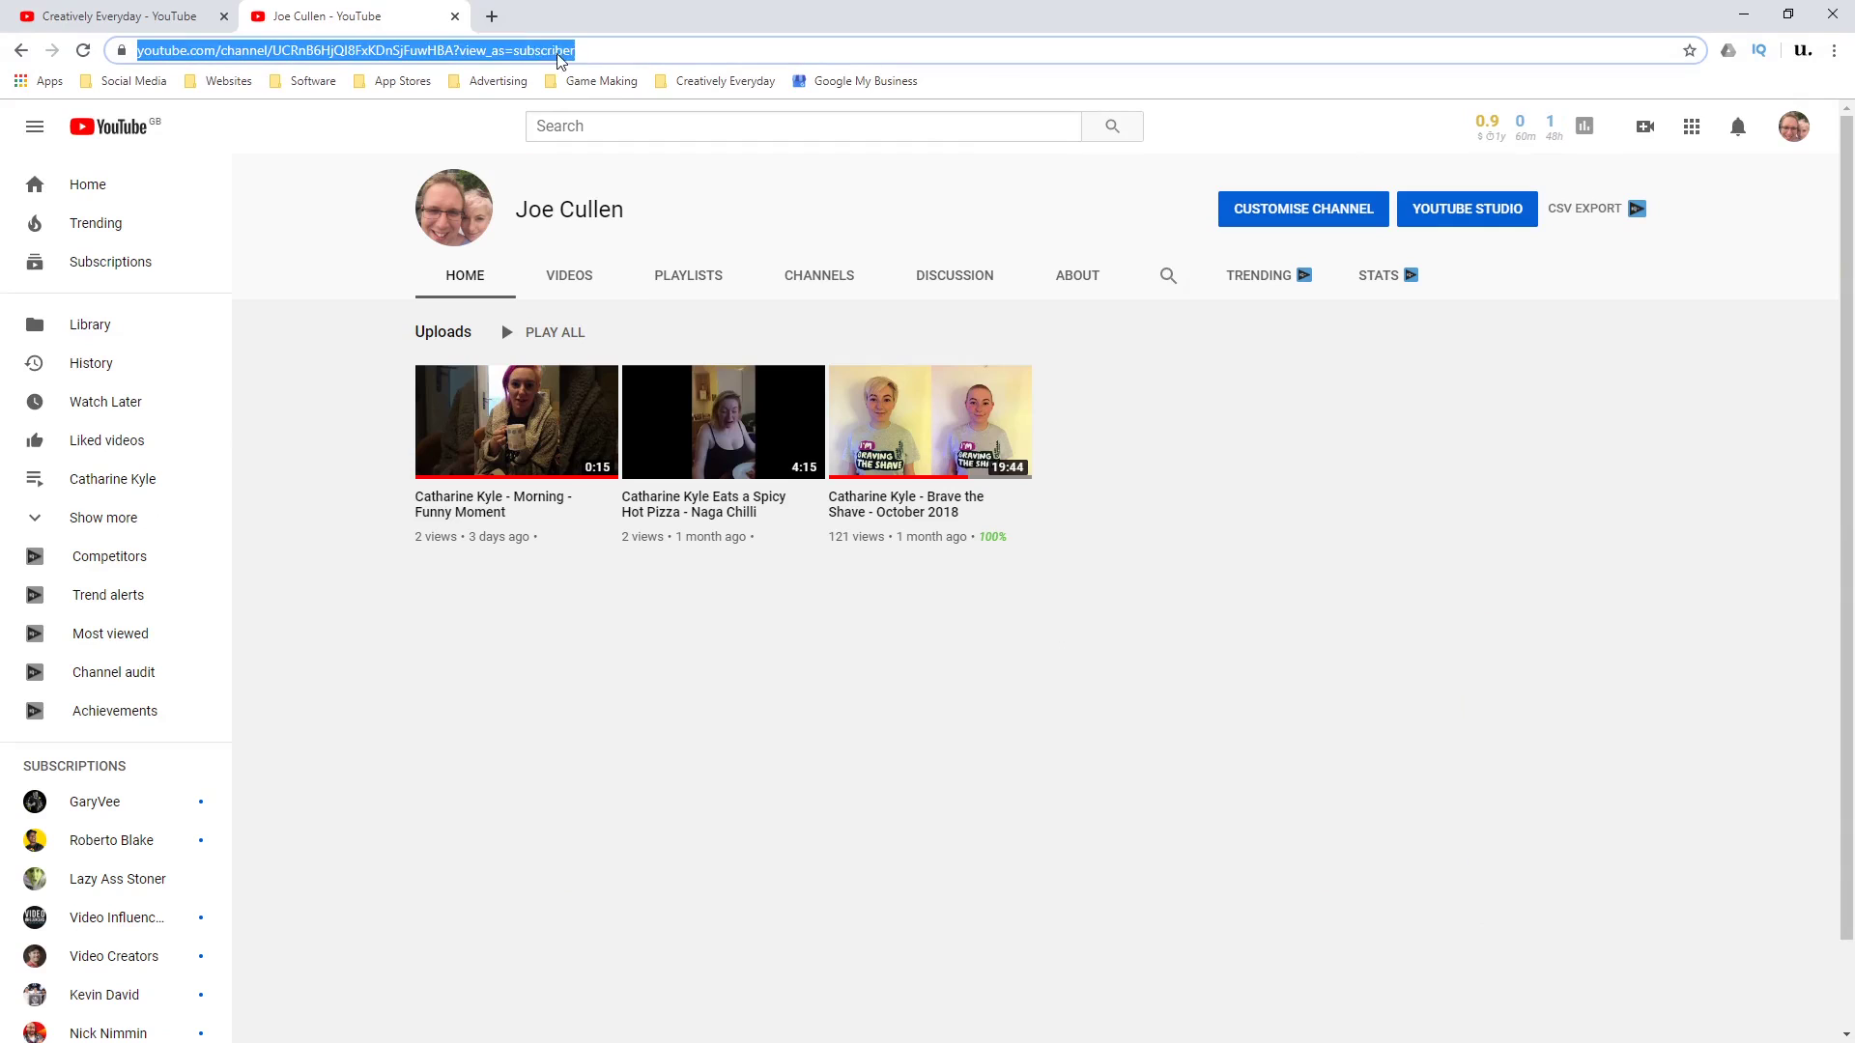
{"action": "left_click_drag", "start_coordinate": [529, 51], "coordinate": [203, 50]}
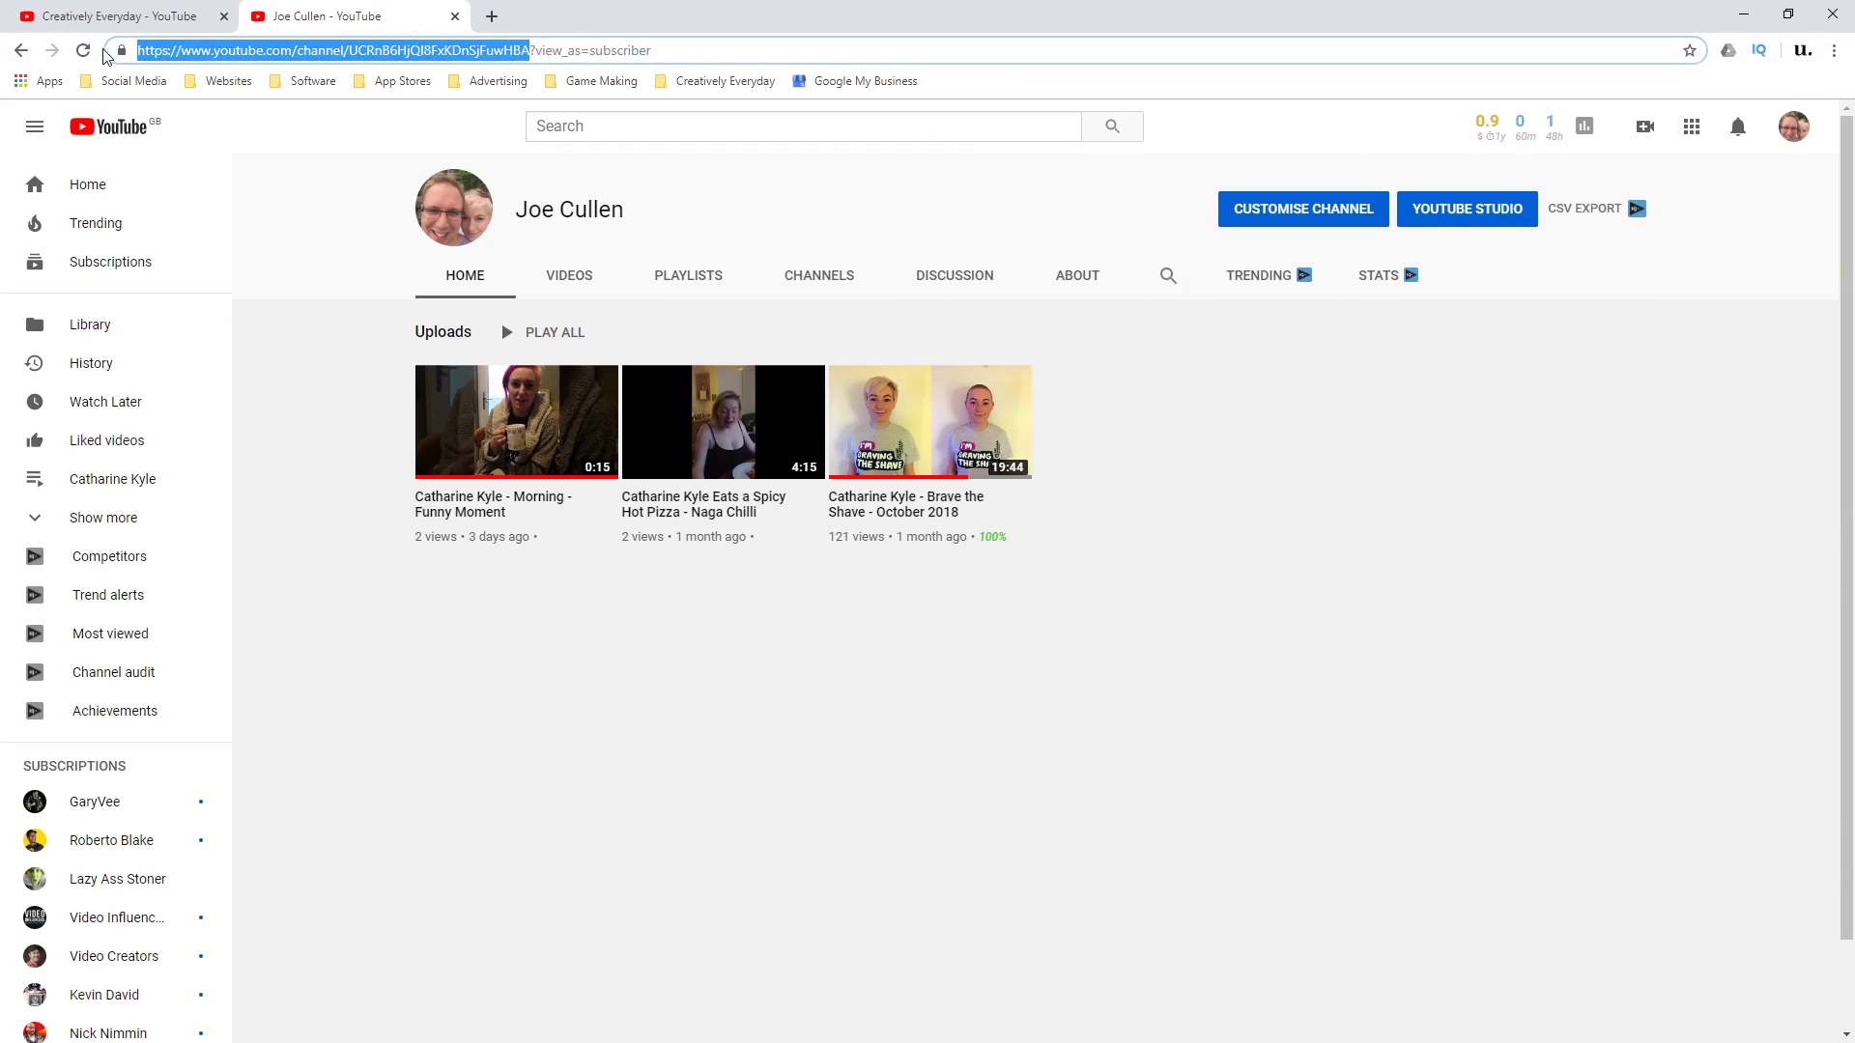
{"action": "left_click", "coordinate": [145, 16]}
{"action": "left_click", "coordinate": [788, 422]}
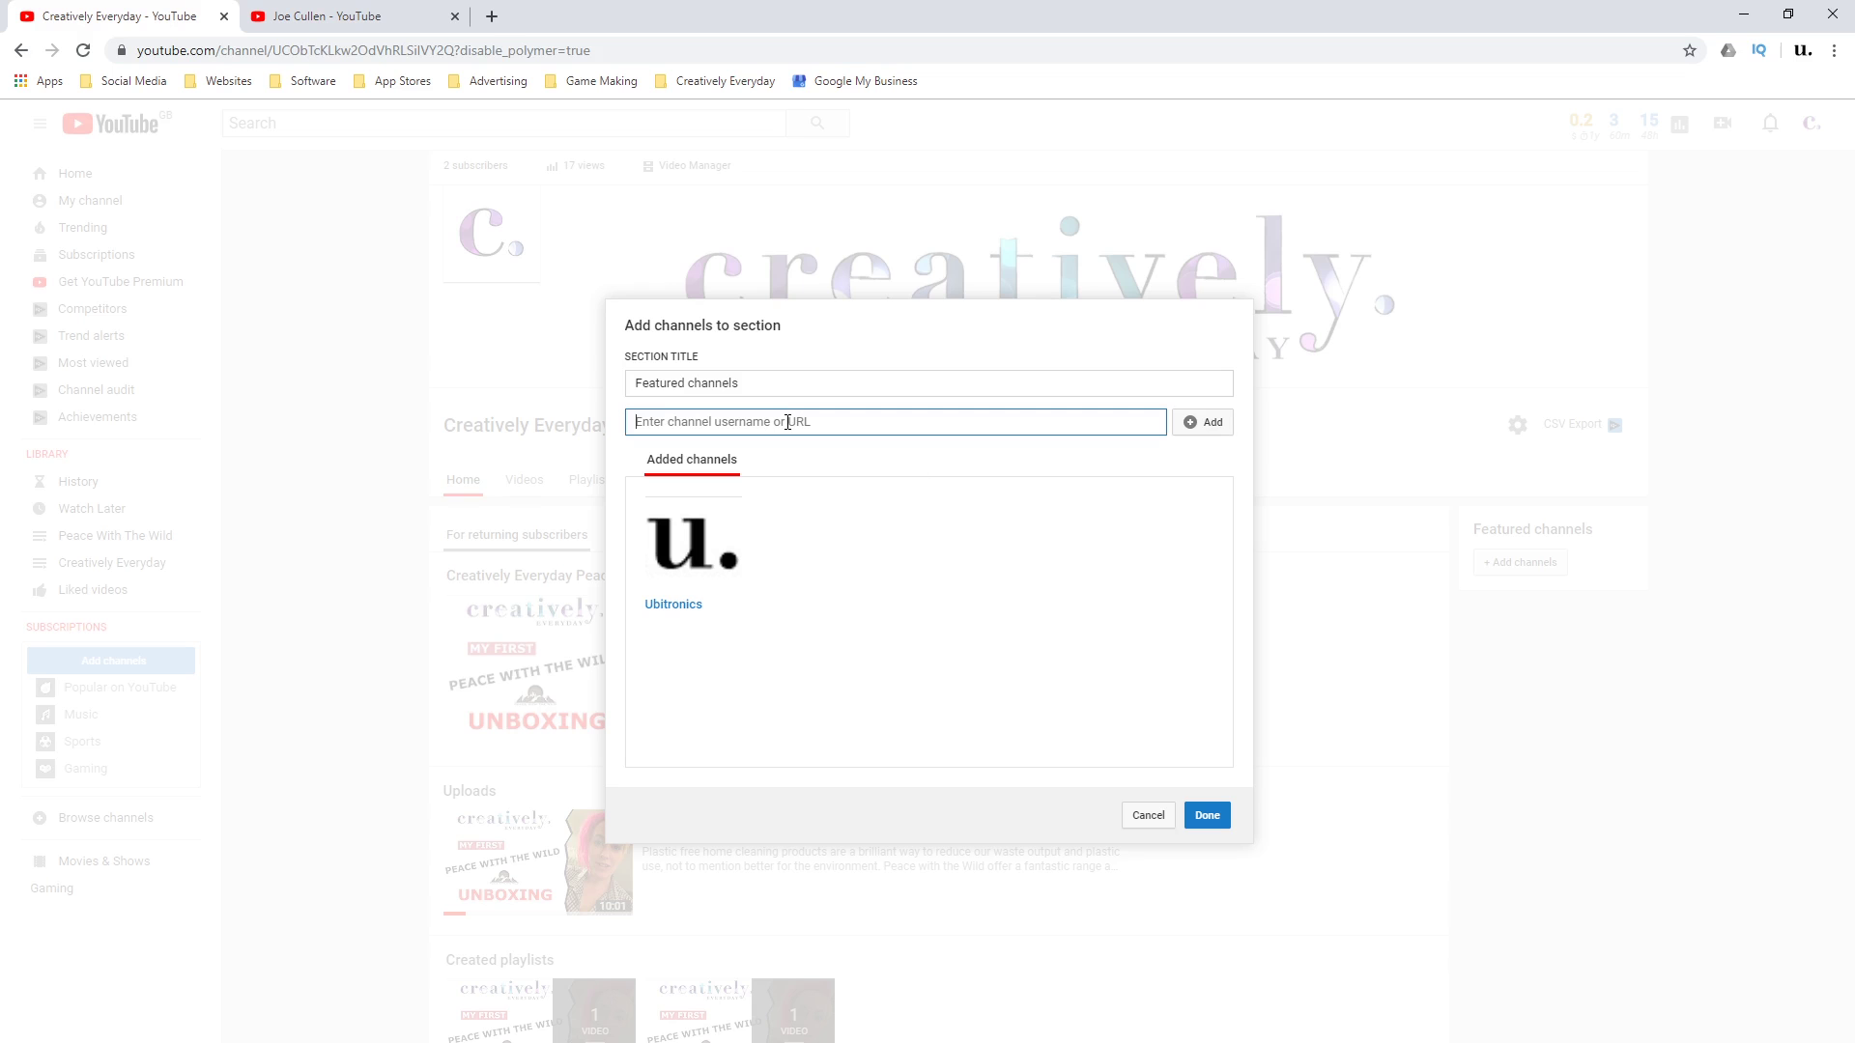
{"action": "type", "text": "https://www.youtube.com/channel/UCRnB6HjQl8FxKDnSjFuwHBA"}
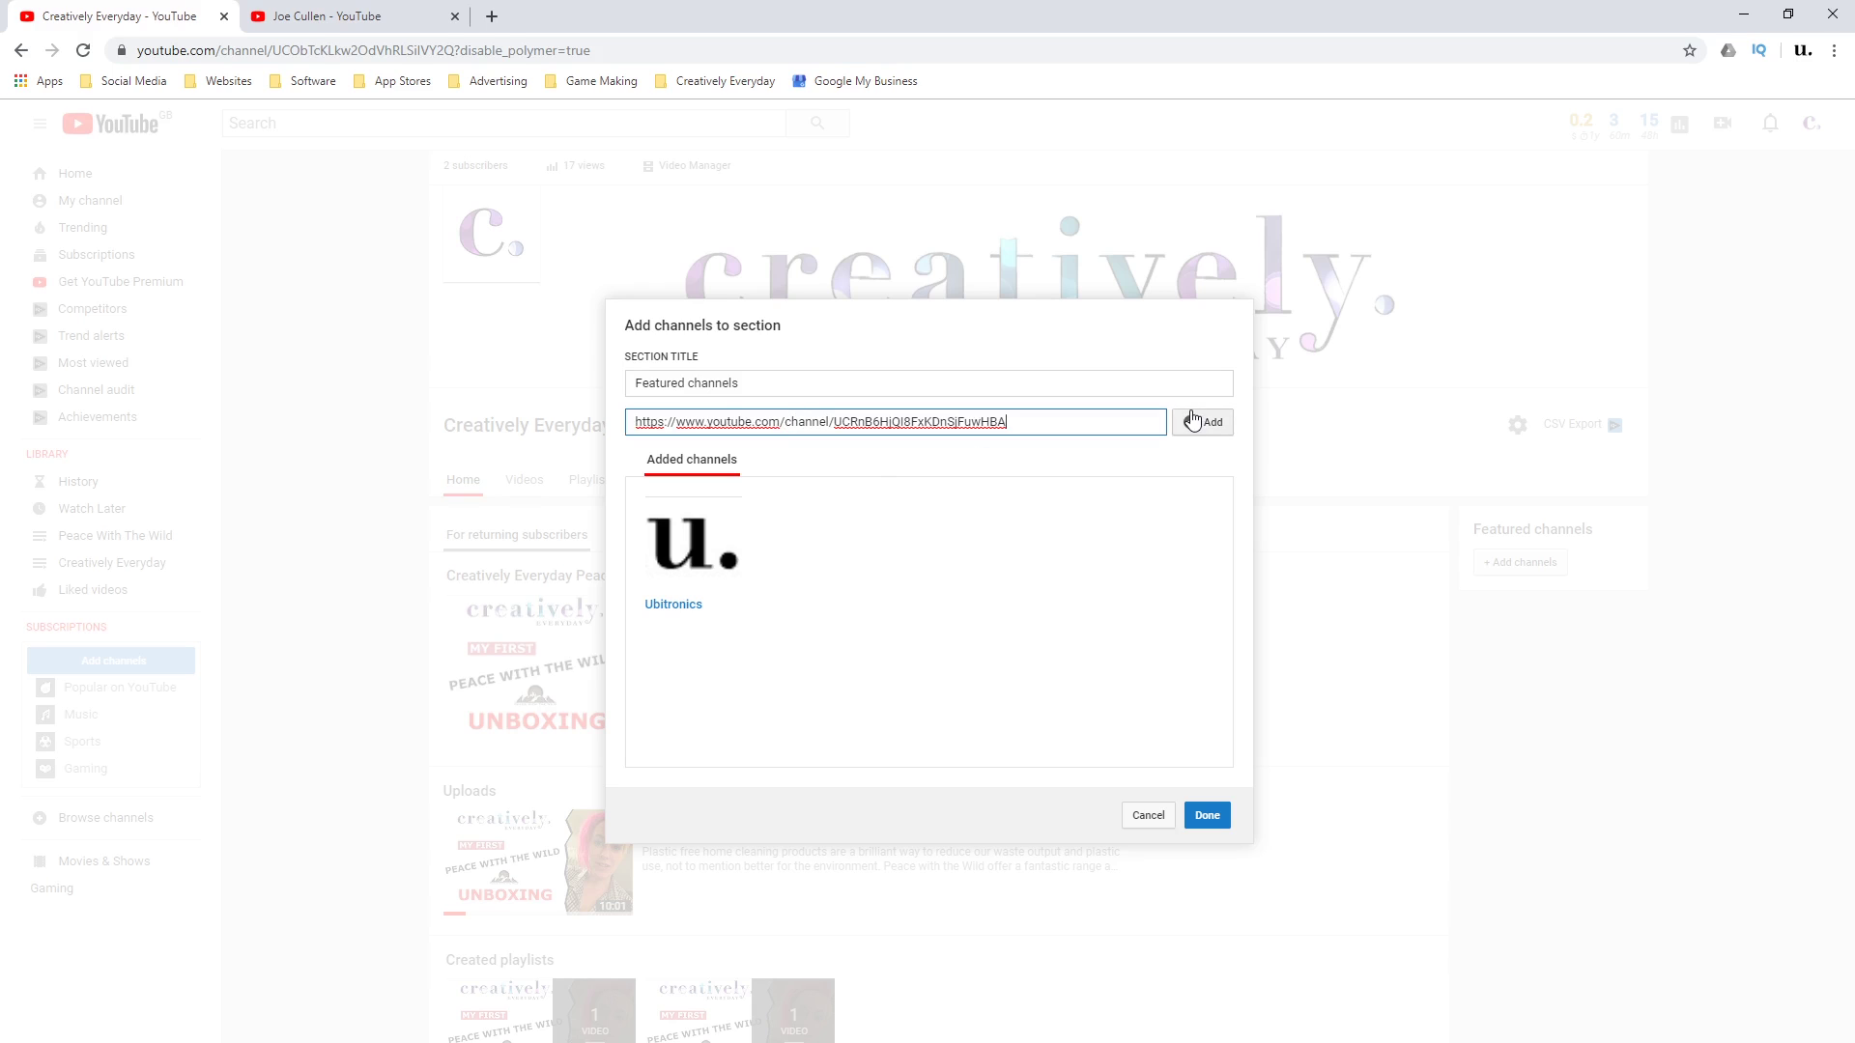
{"action": "left_click", "coordinate": [1203, 422]}
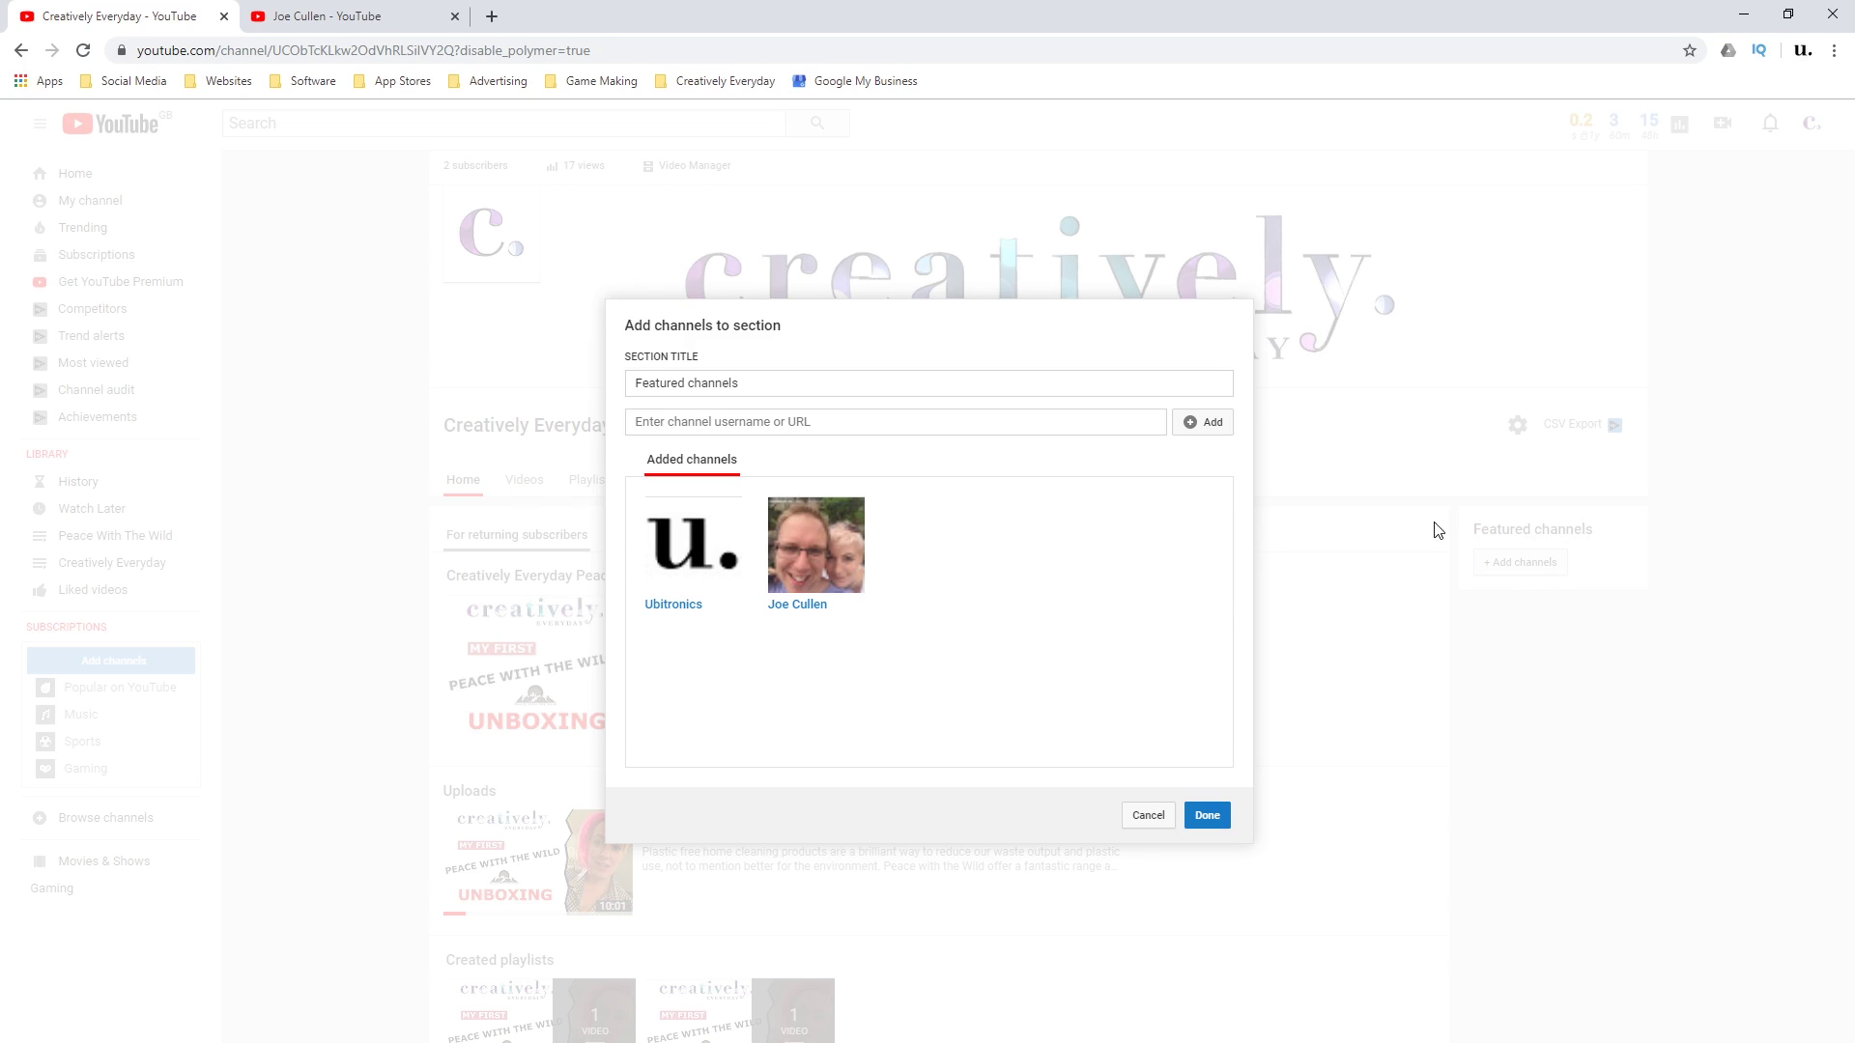
Retitle the section 'Featured Channels' with a capital C and save it
{"action": "left_click", "coordinate": [692, 383]}
{"action": "key", "text": "Delete"}
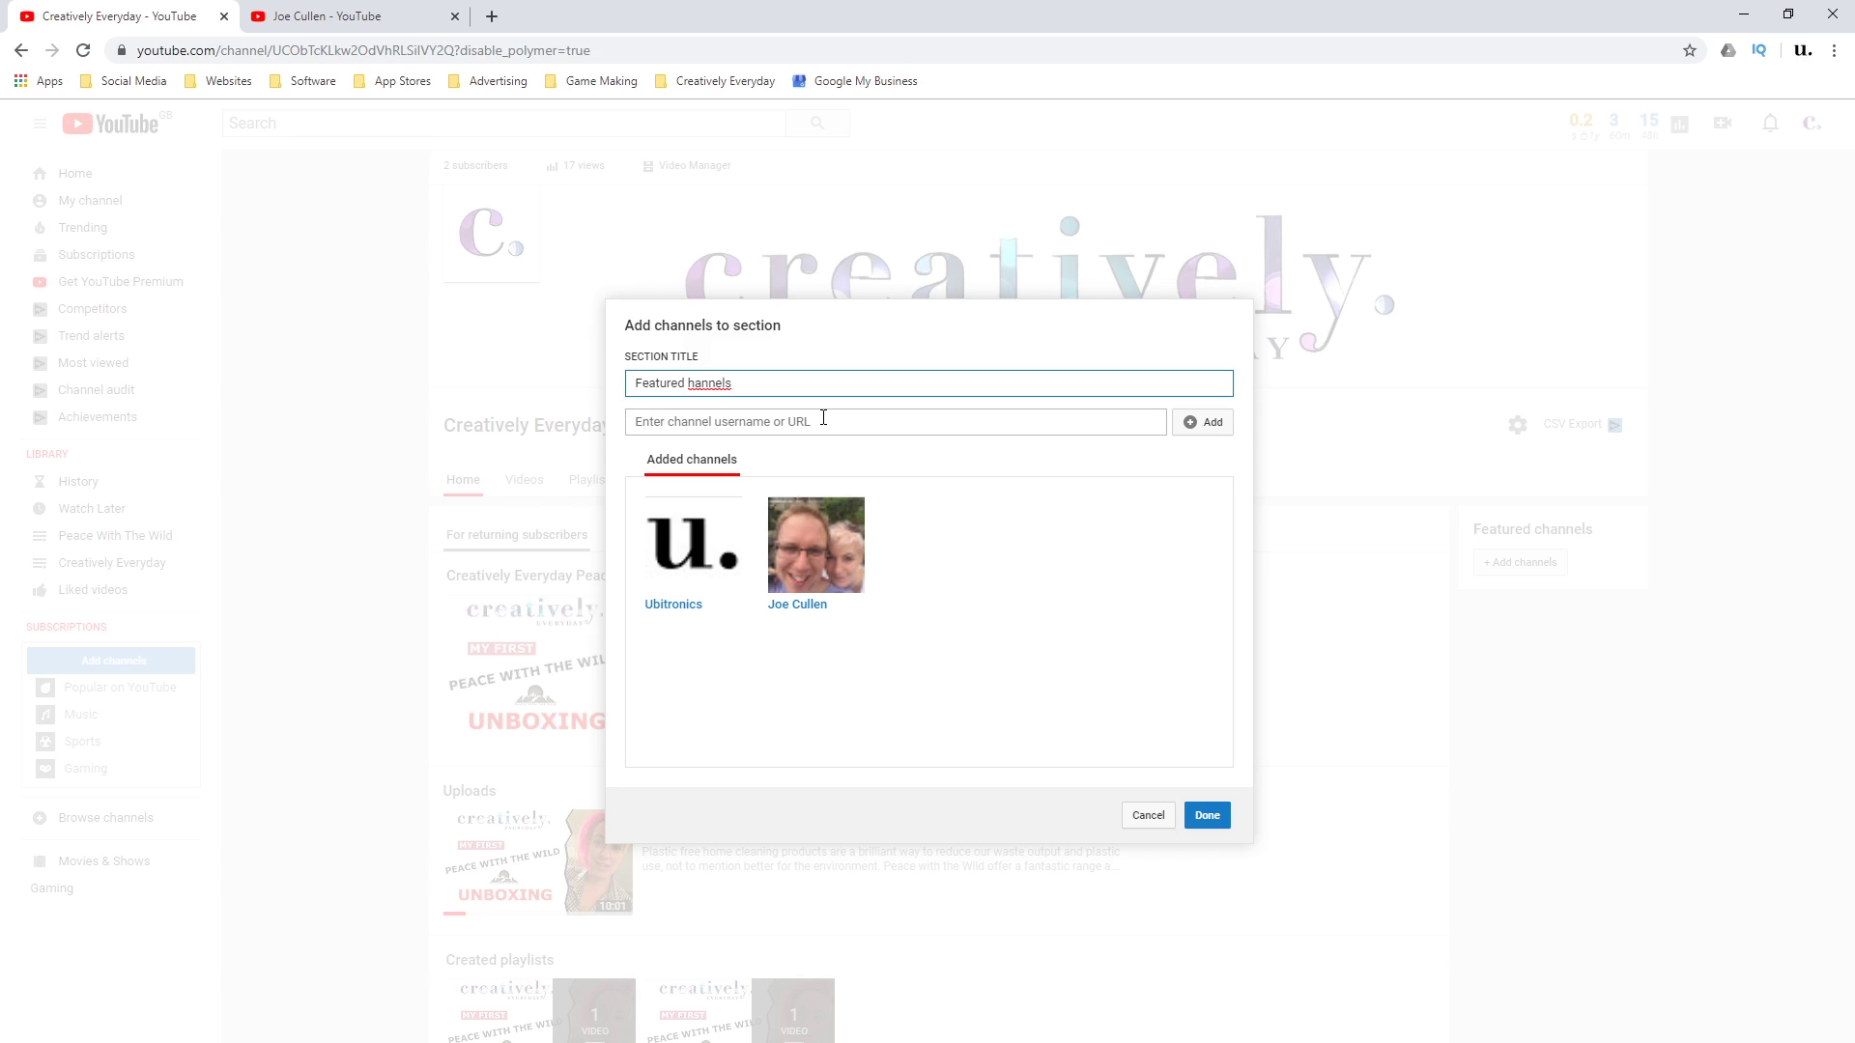
{"action": "type", "text": "C"}
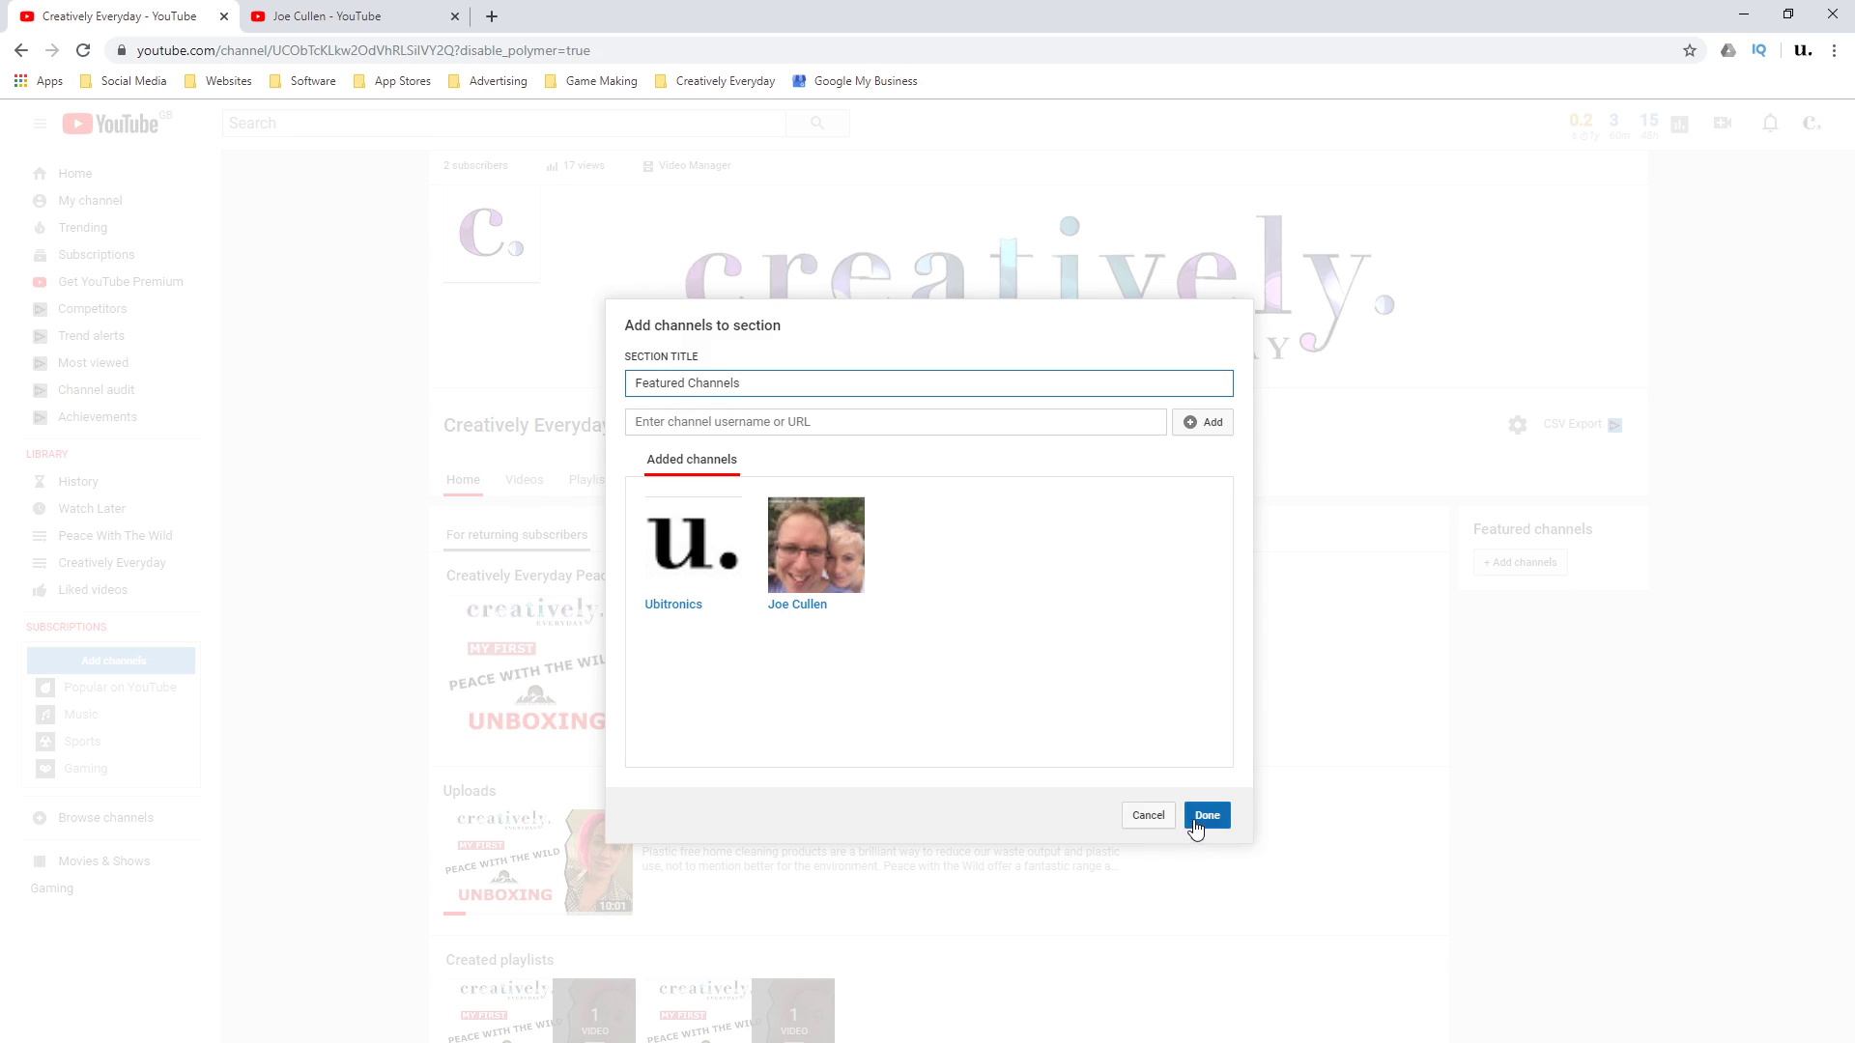
{"action": "left_click", "coordinate": [1198, 821]}
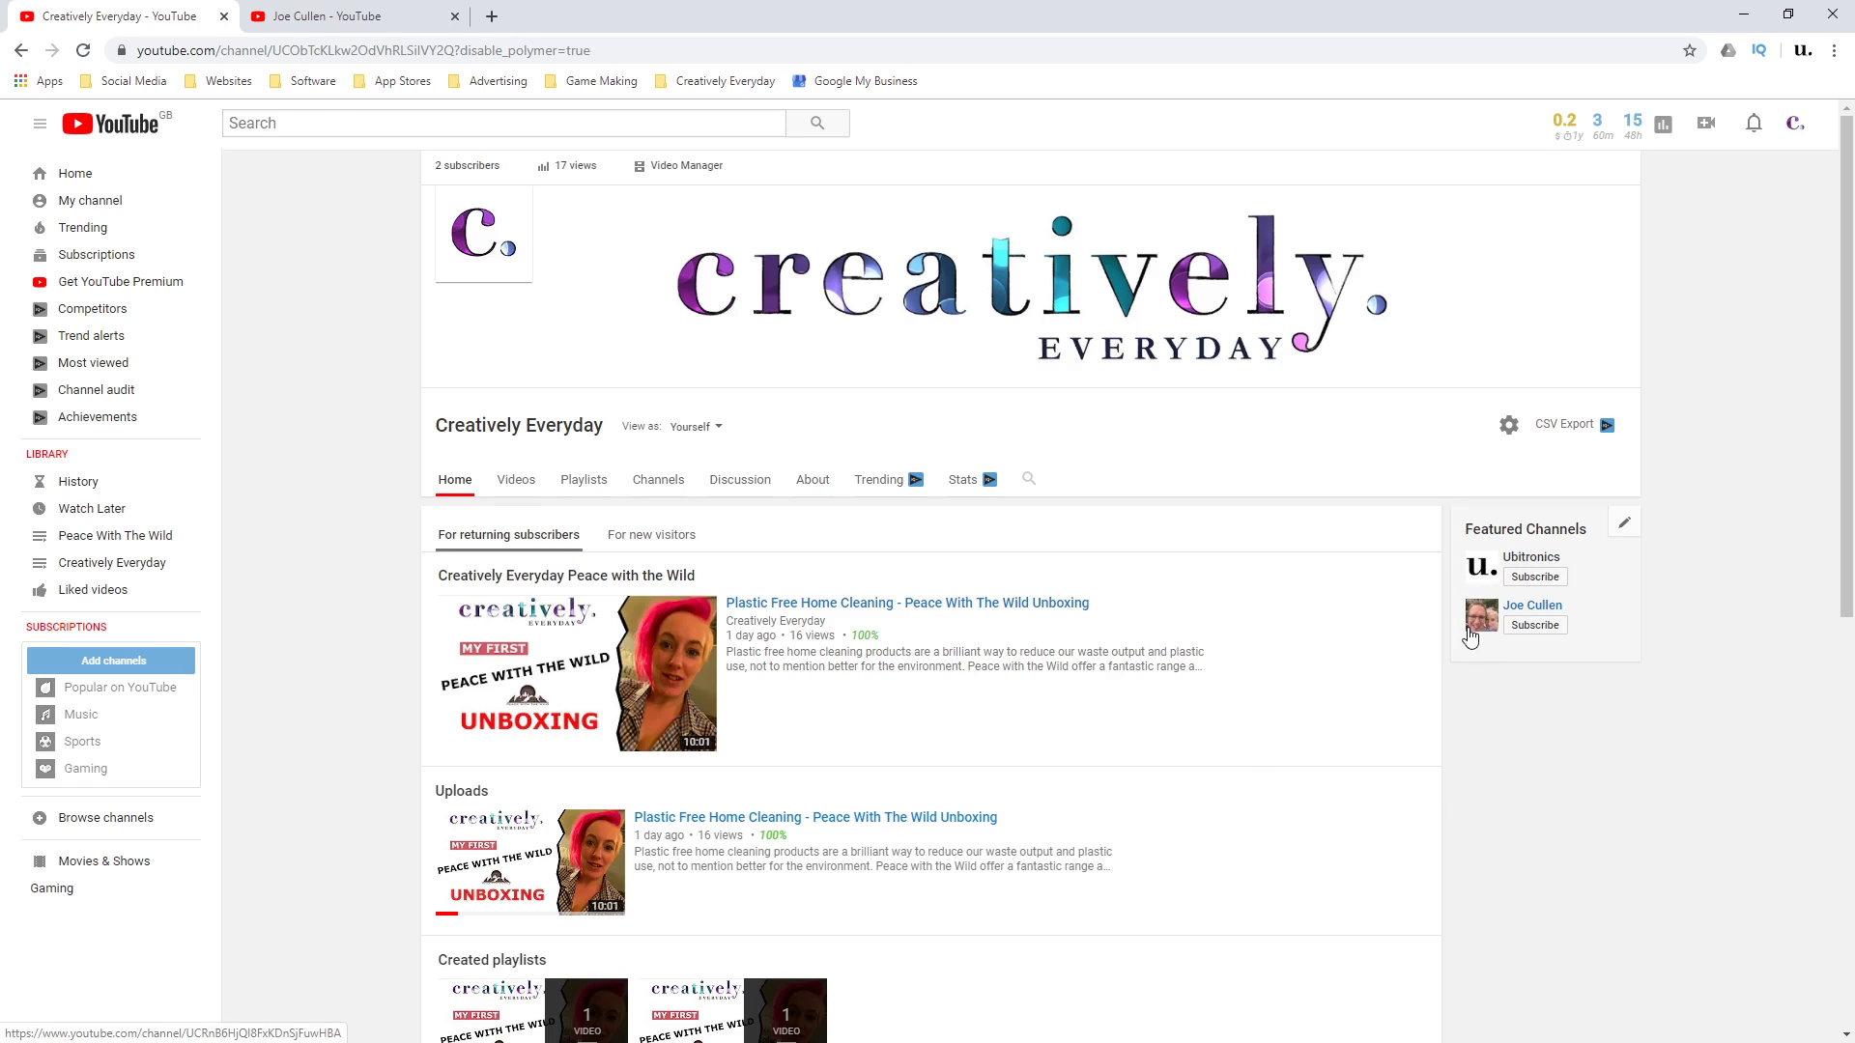
Verify Ubitronics and Joe Cullen appear on the Channels page and the home page
{"action": "left_click", "coordinate": [654, 483]}
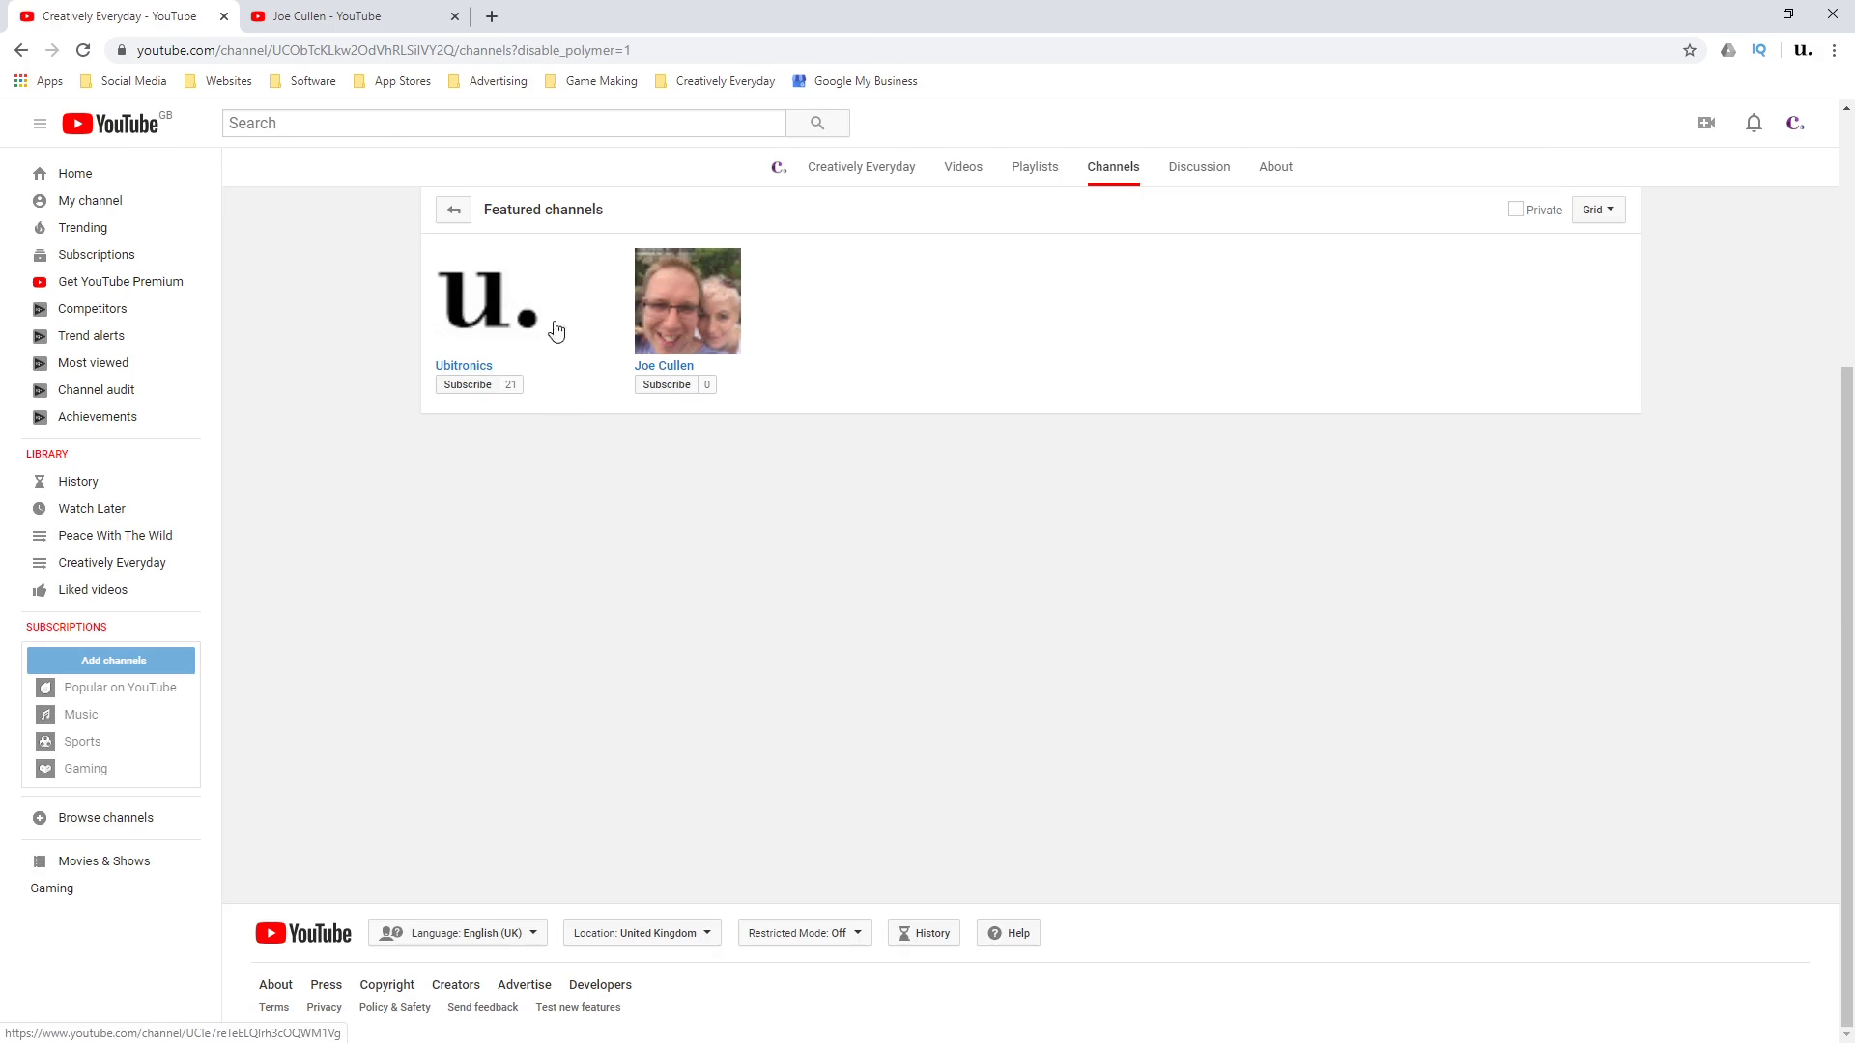
{"action": "left_click", "coordinate": [129, 210]}
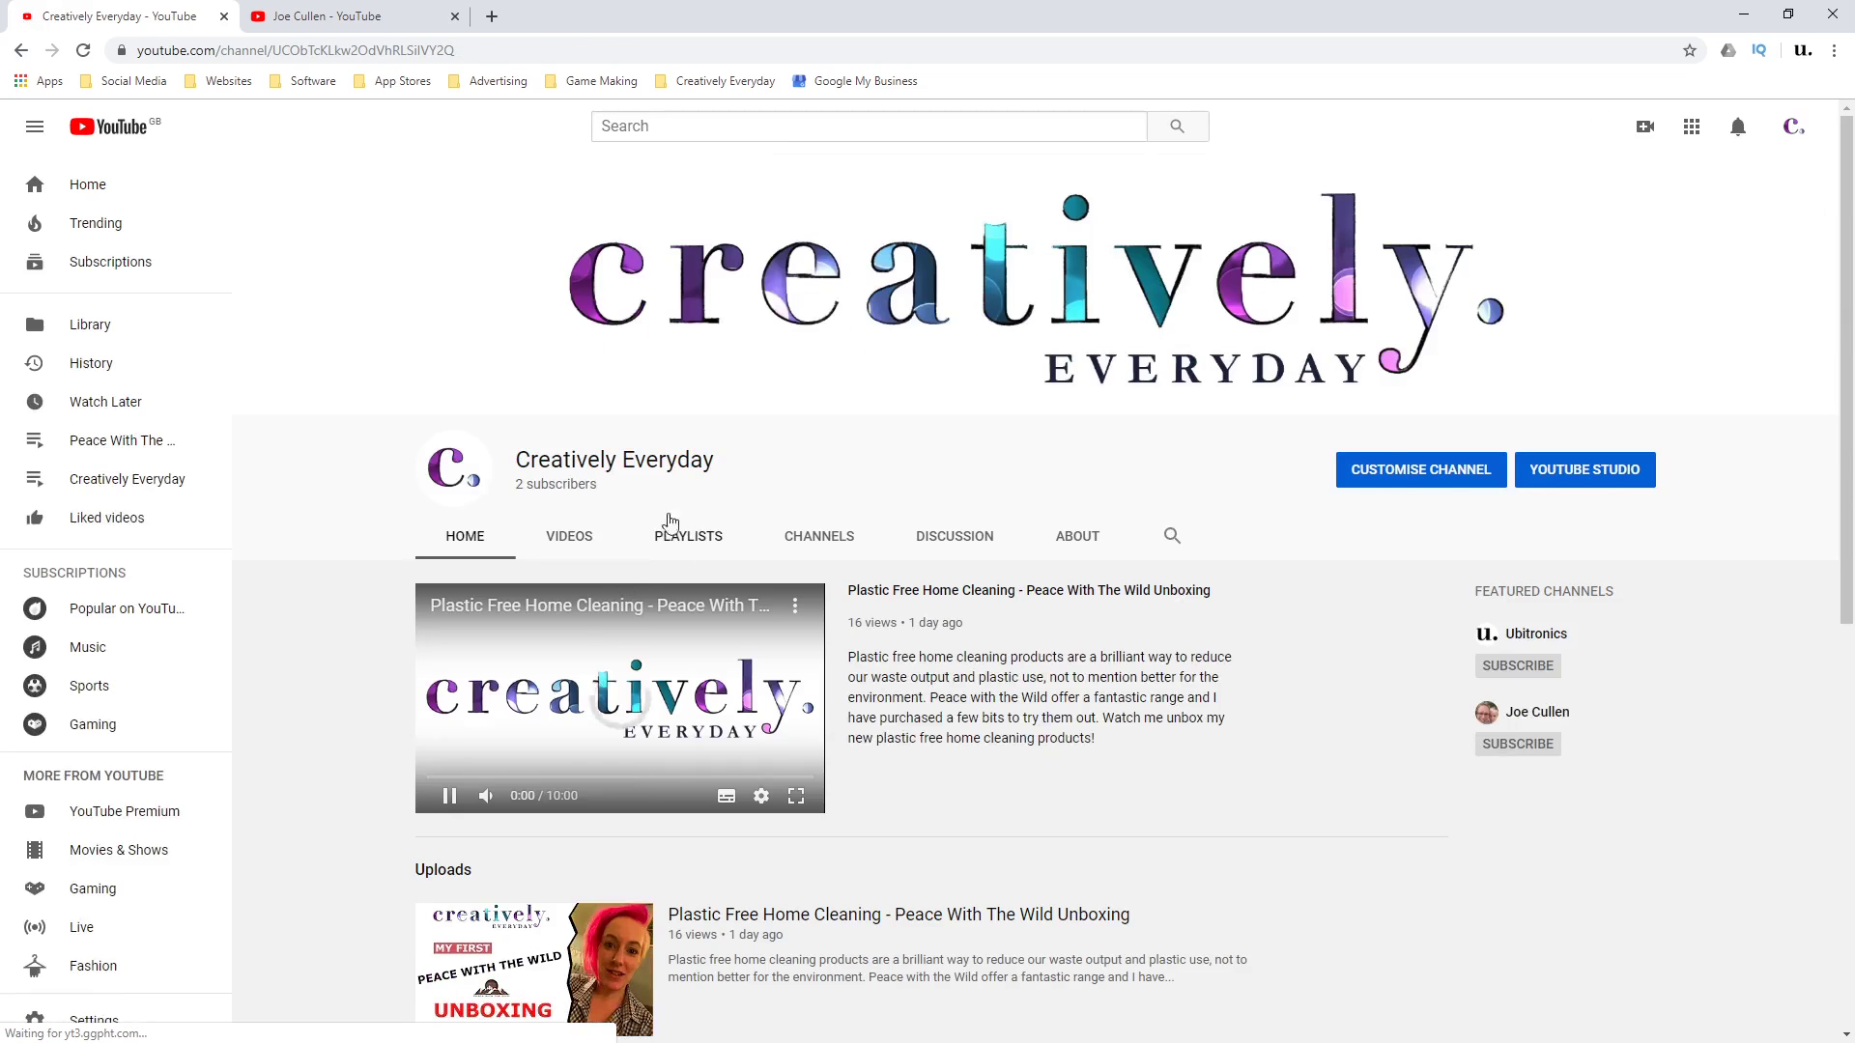
{"action": "left_click", "coordinate": [449, 795]}
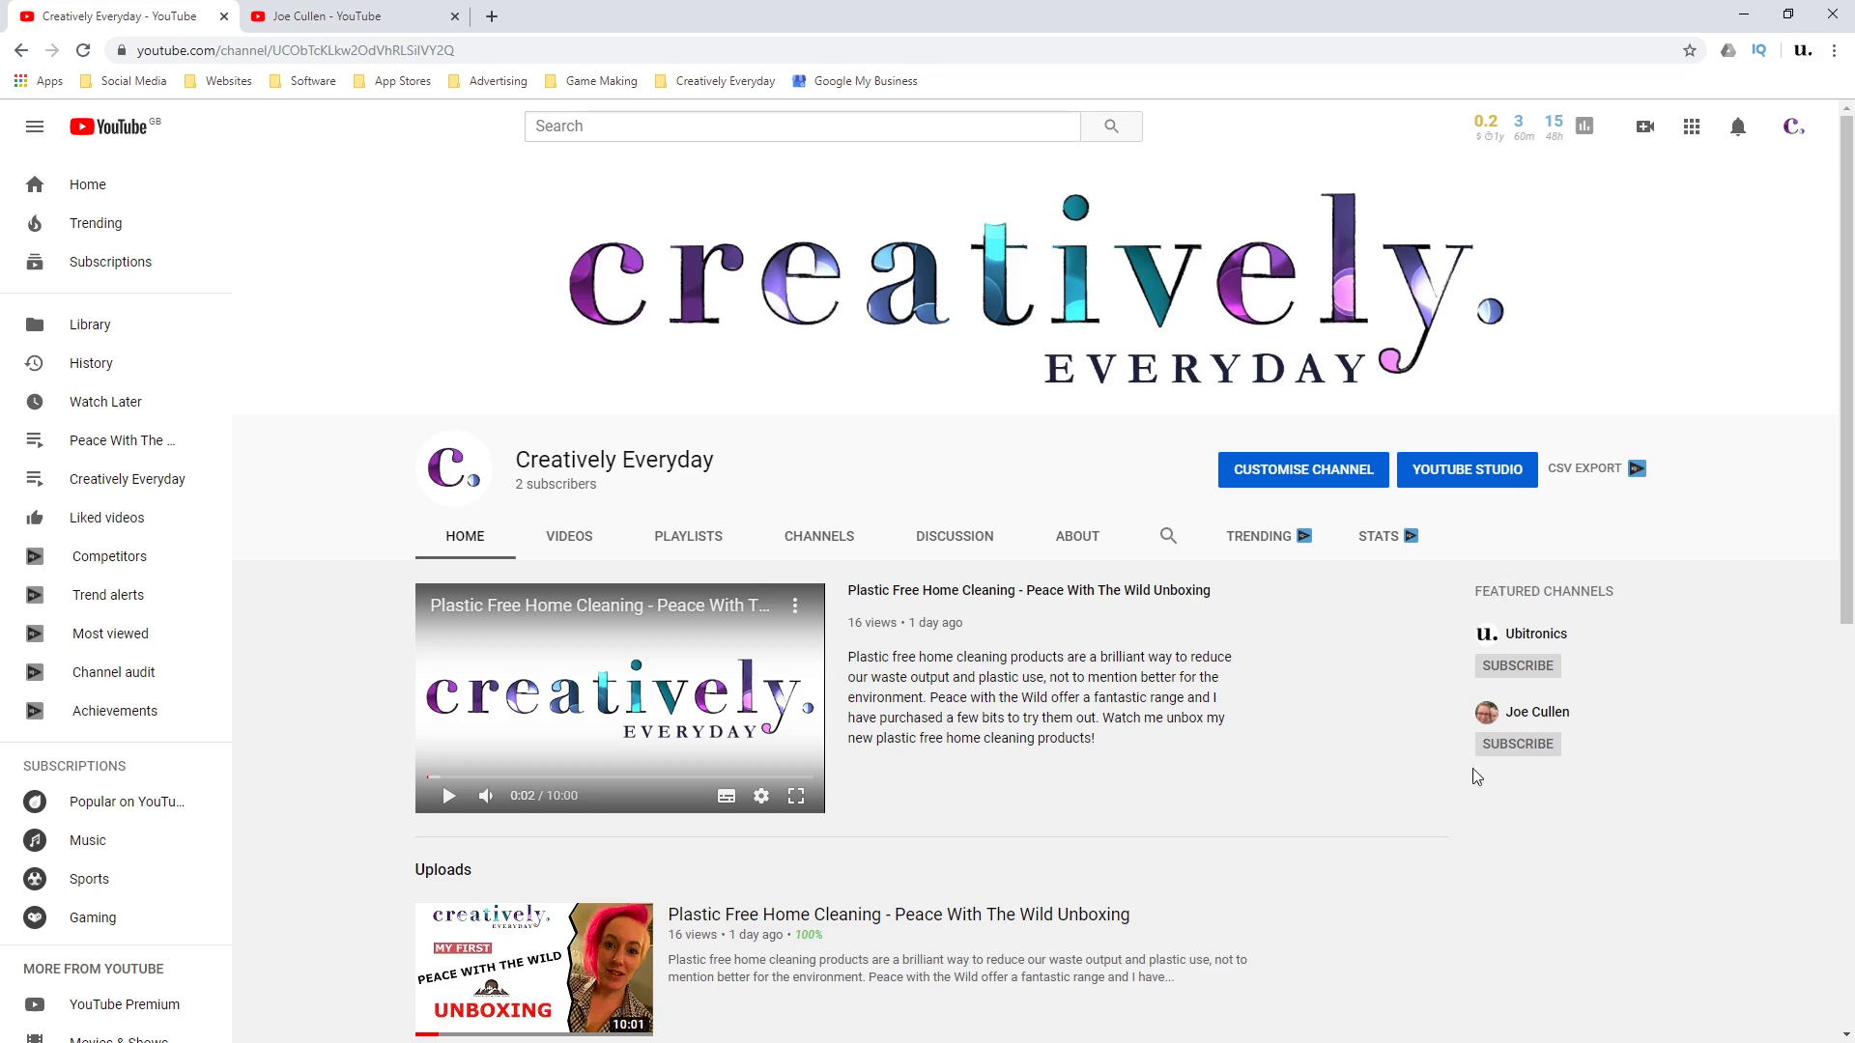
{"action": "left_click", "coordinate": [818, 537]}
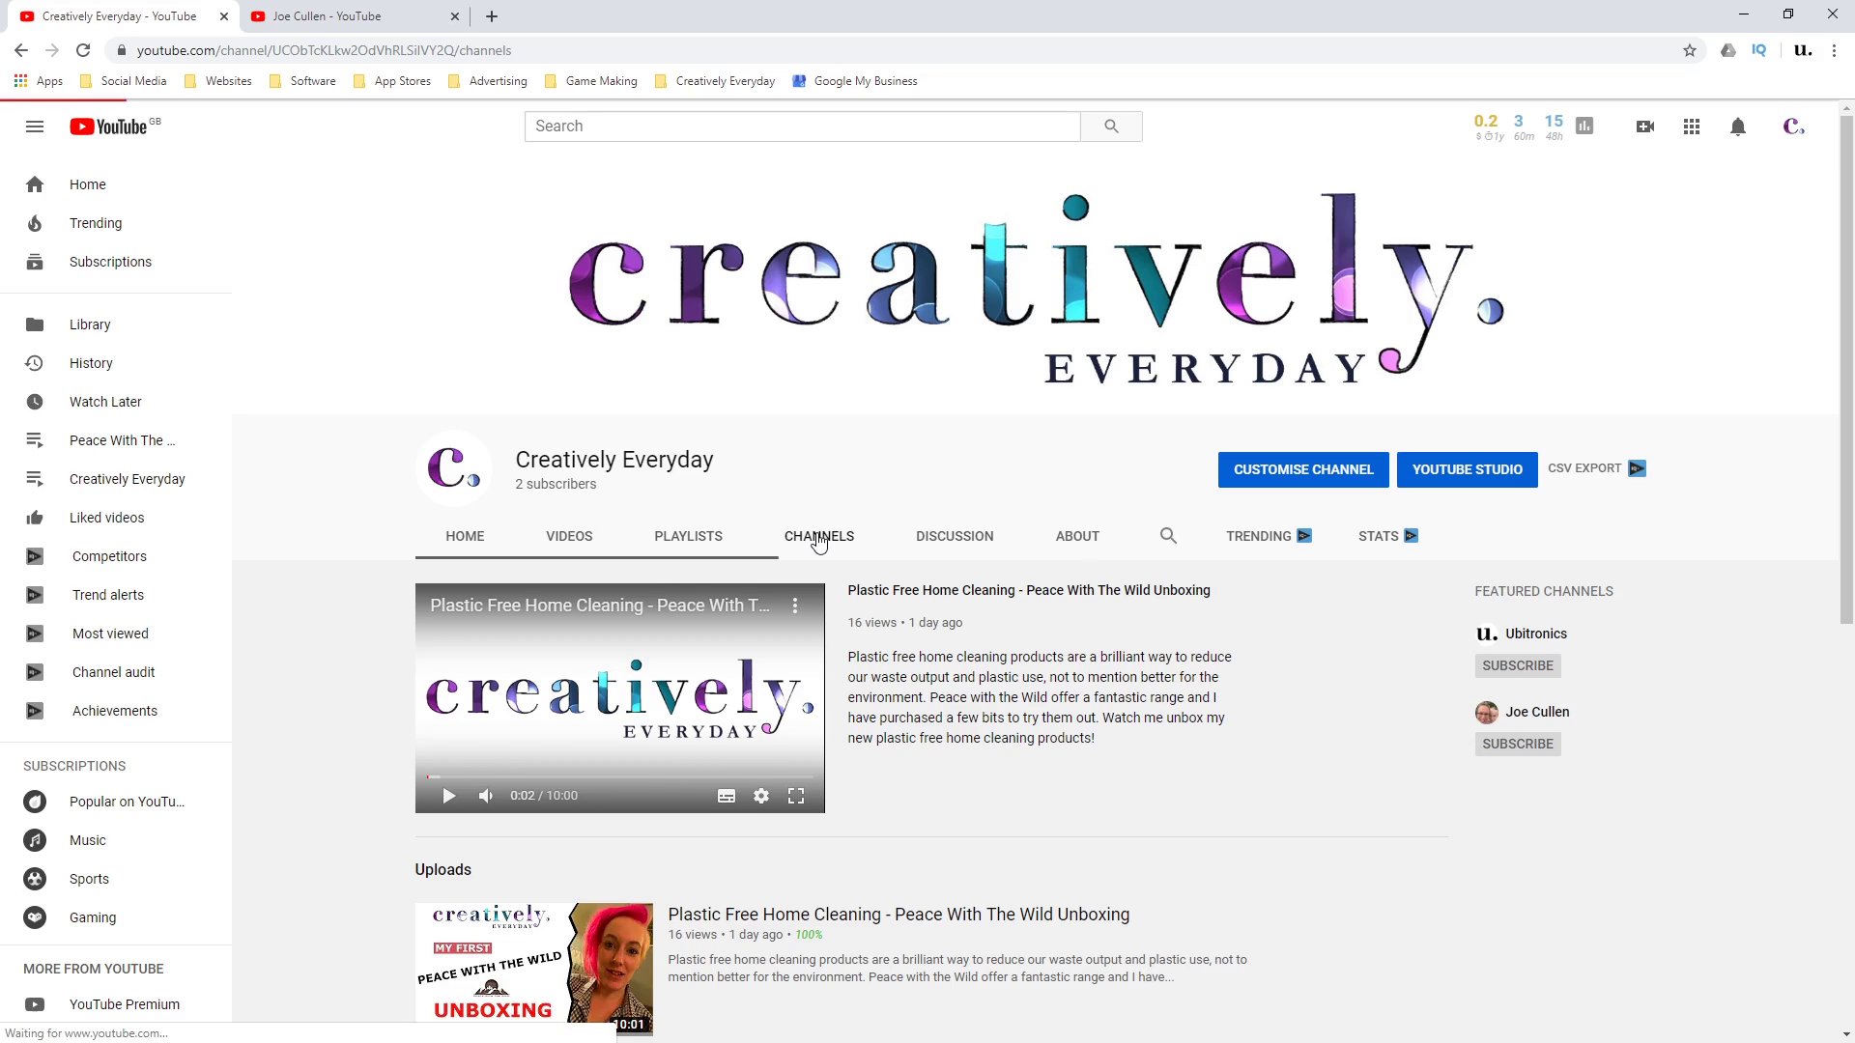
{"action": "scroll", "coordinate": [391, 826], "scroll_direction": "down", "scroll_amount": 1}
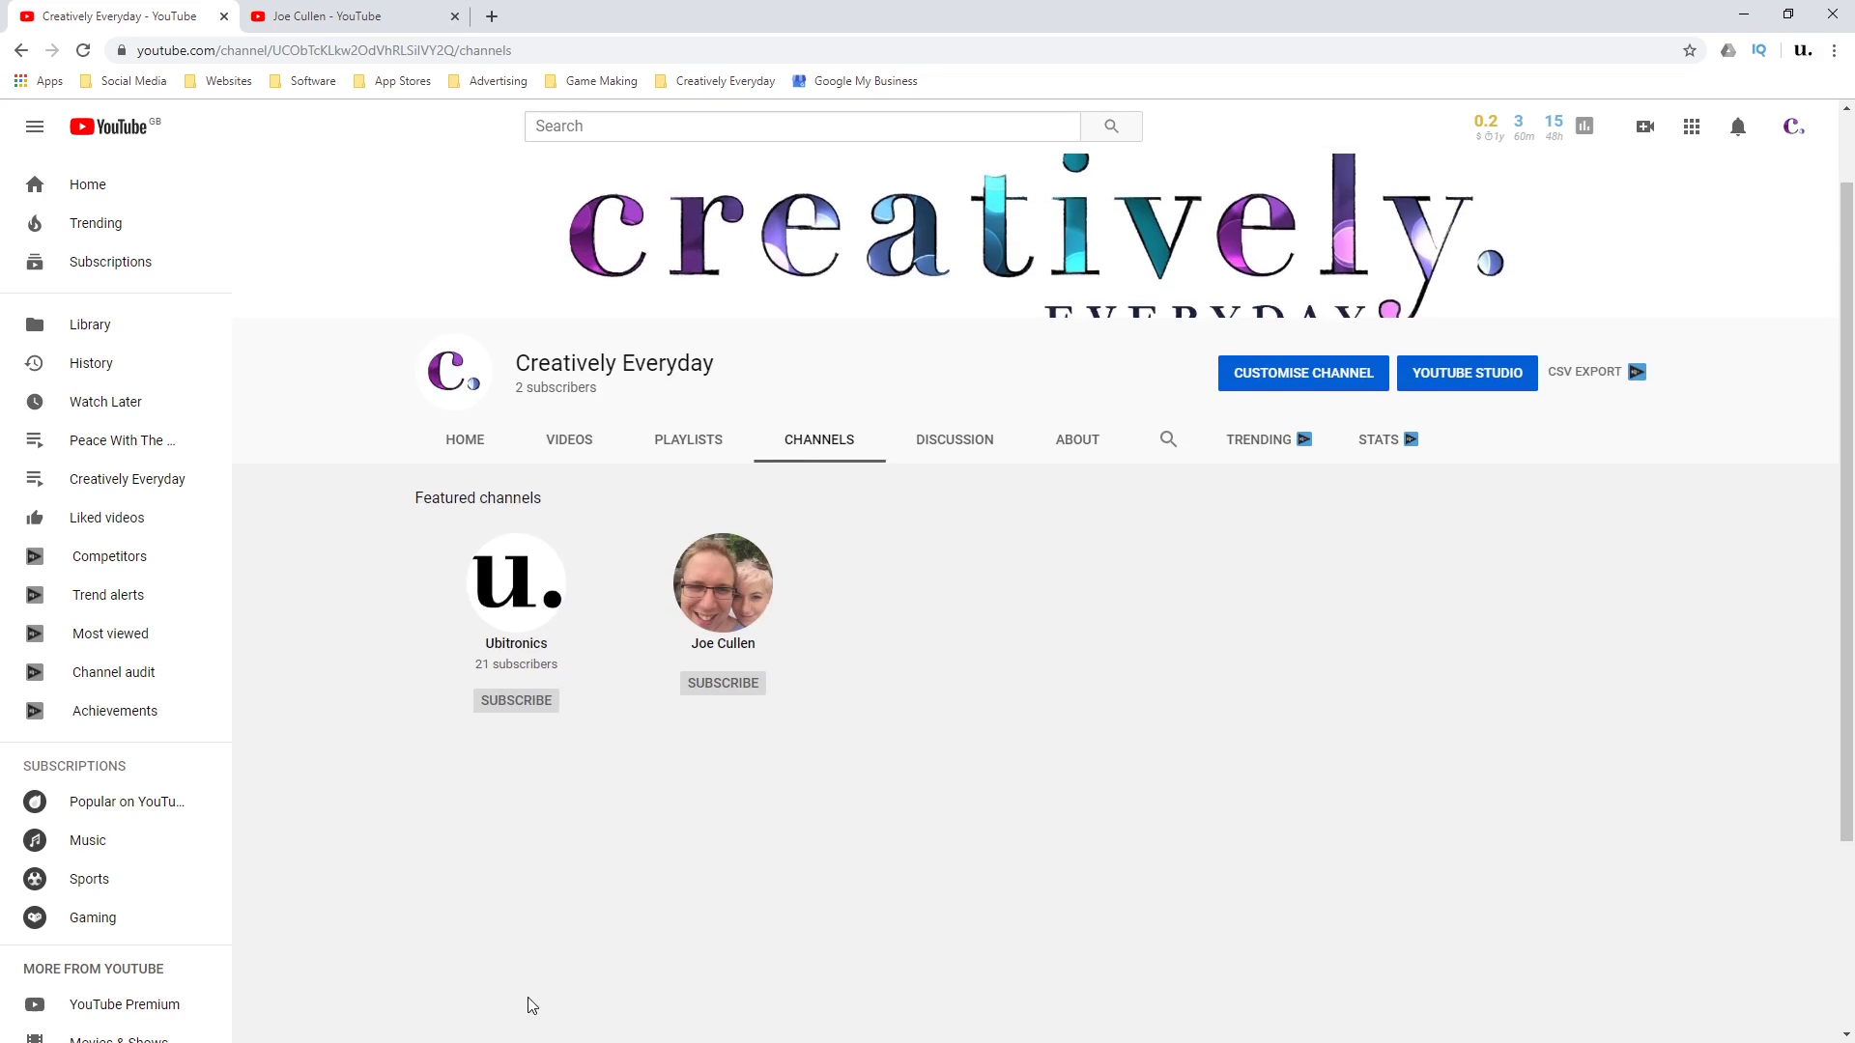